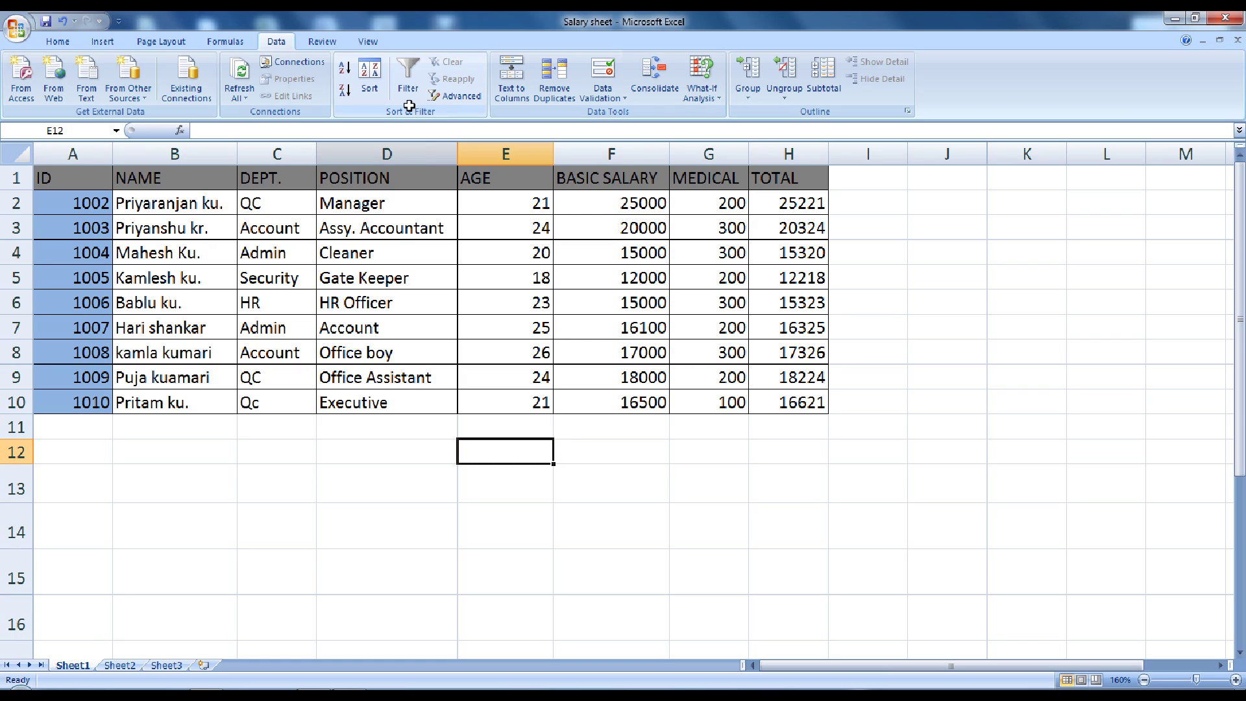
Copy the salary header row A1:H1 (ID through TOTAL) into rows 13 and 16
{"action": "left_click_drag", "start_coordinate": [61, 175], "coordinate": [779, 192]}
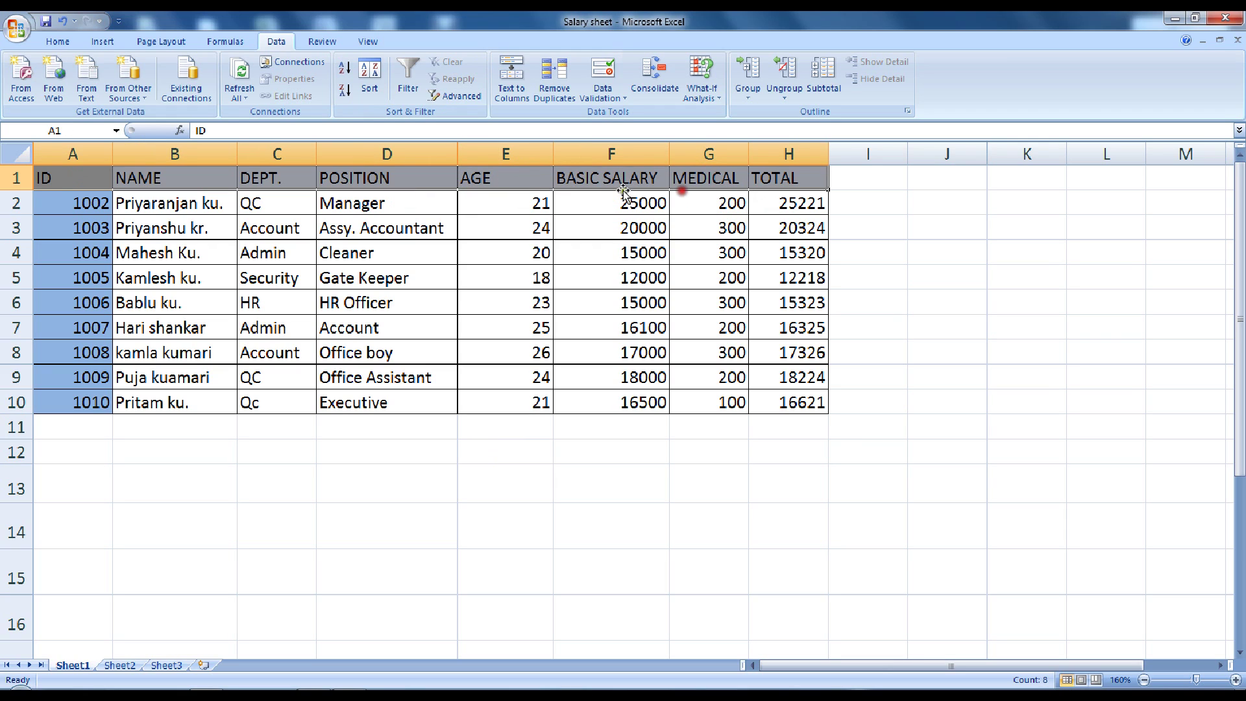
{"action": "key", "text": "ctrl+c"}
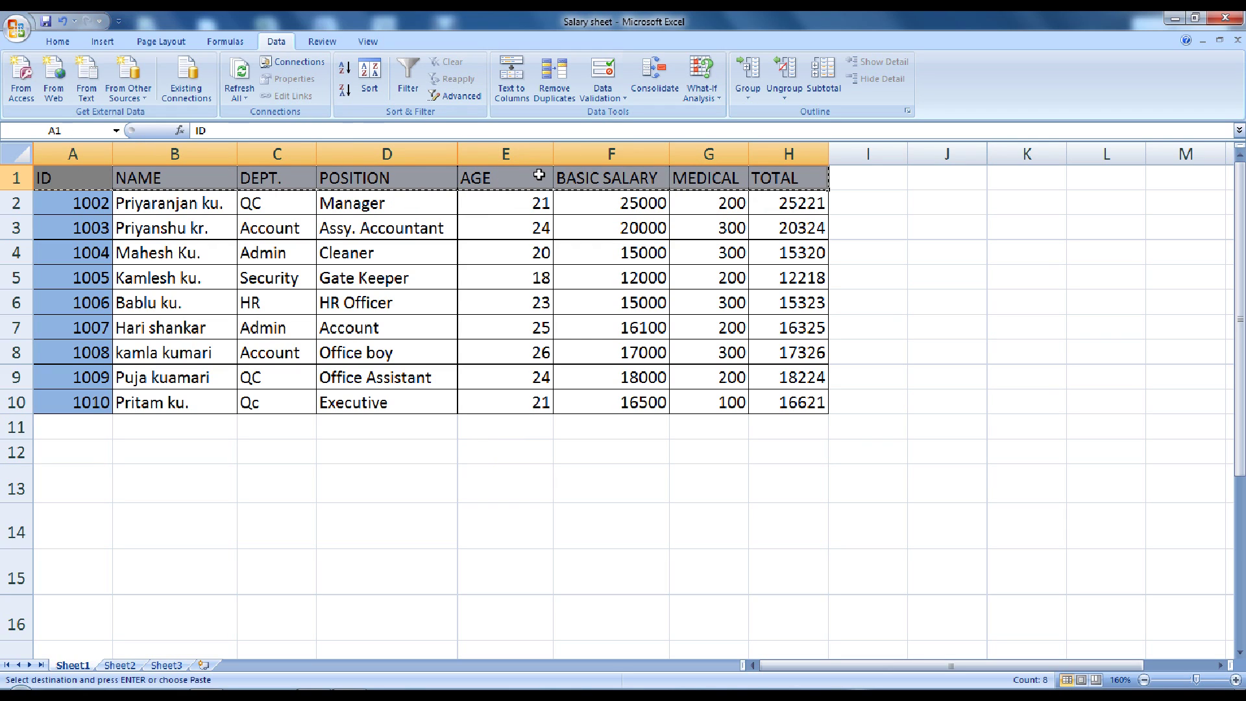
{"action": "left_click", "coordinate": [96, 482]}
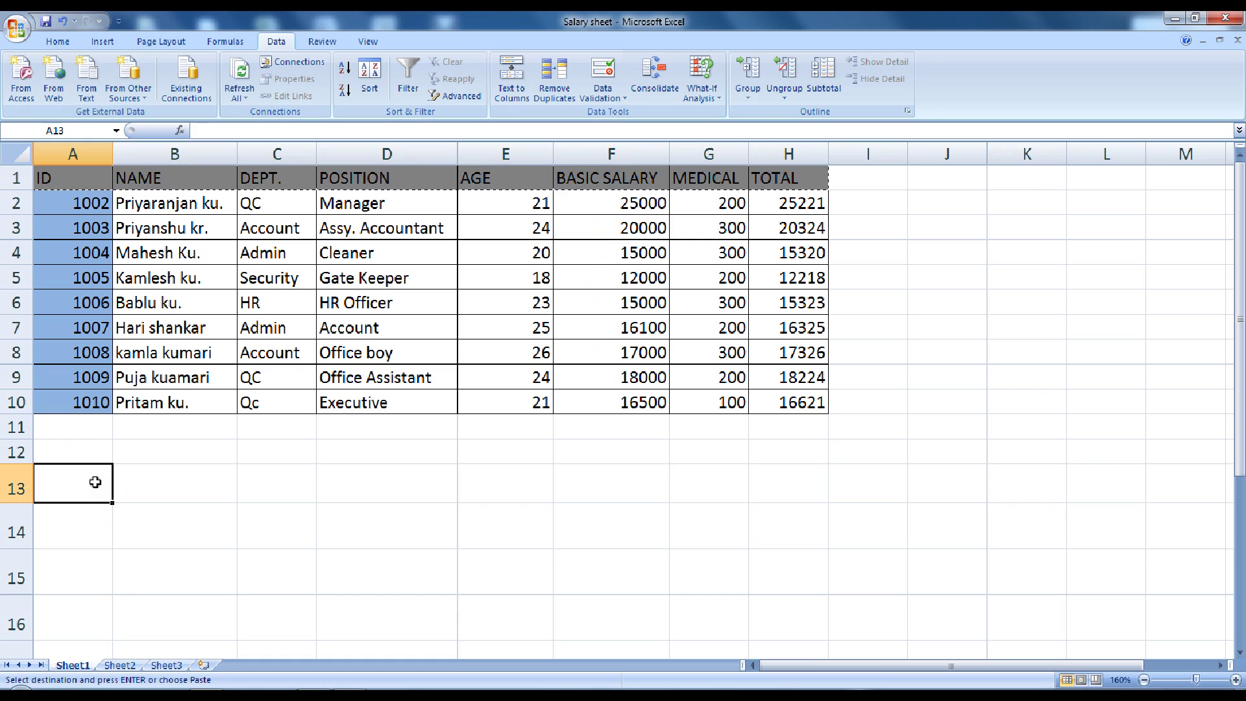
{"action": "key", "text": "ctrl+v"}
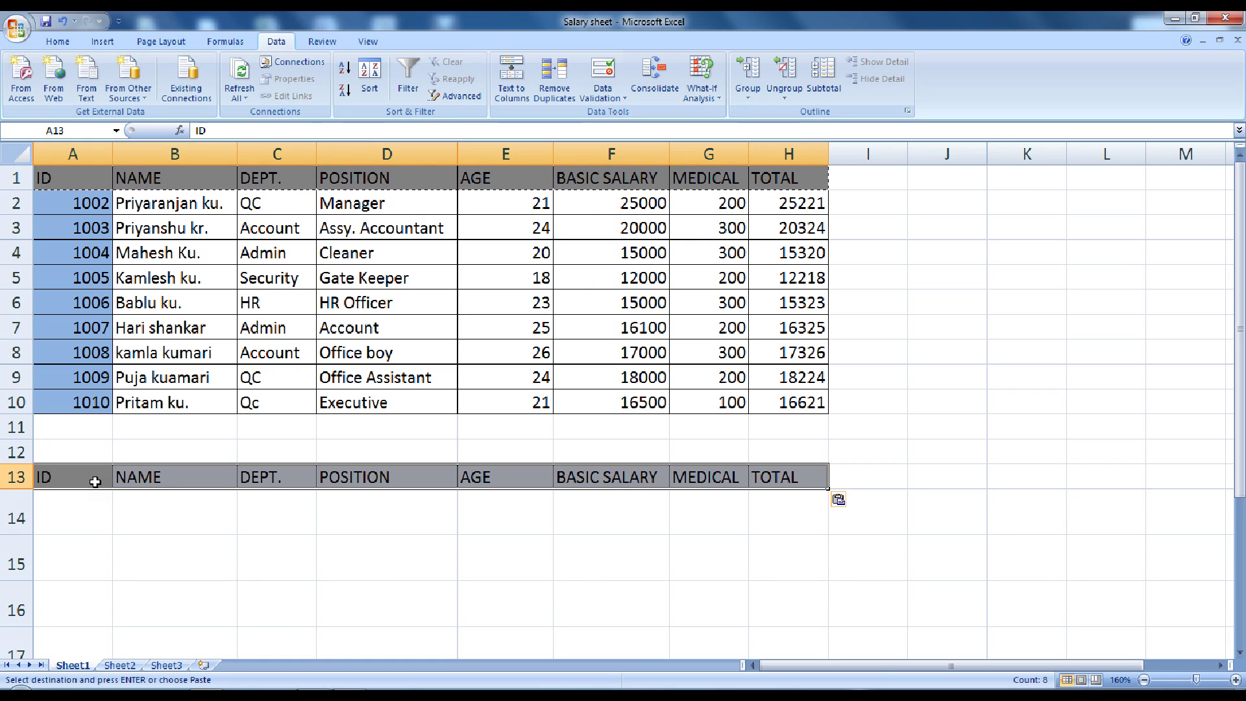
{"action": "key", "text": "Down"}
{"action": "key", "text": "Down"}
{"action": "key", "text": "Down"}
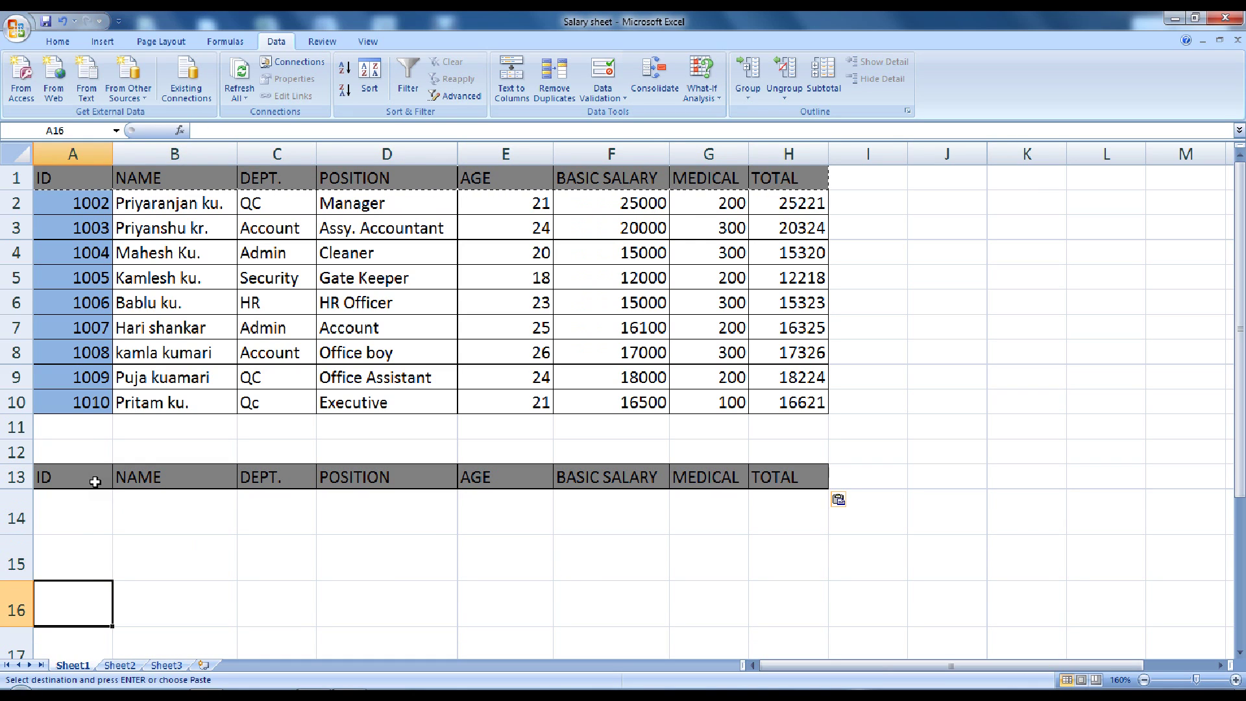
{"action": "key", "text": "ctrl+v"}
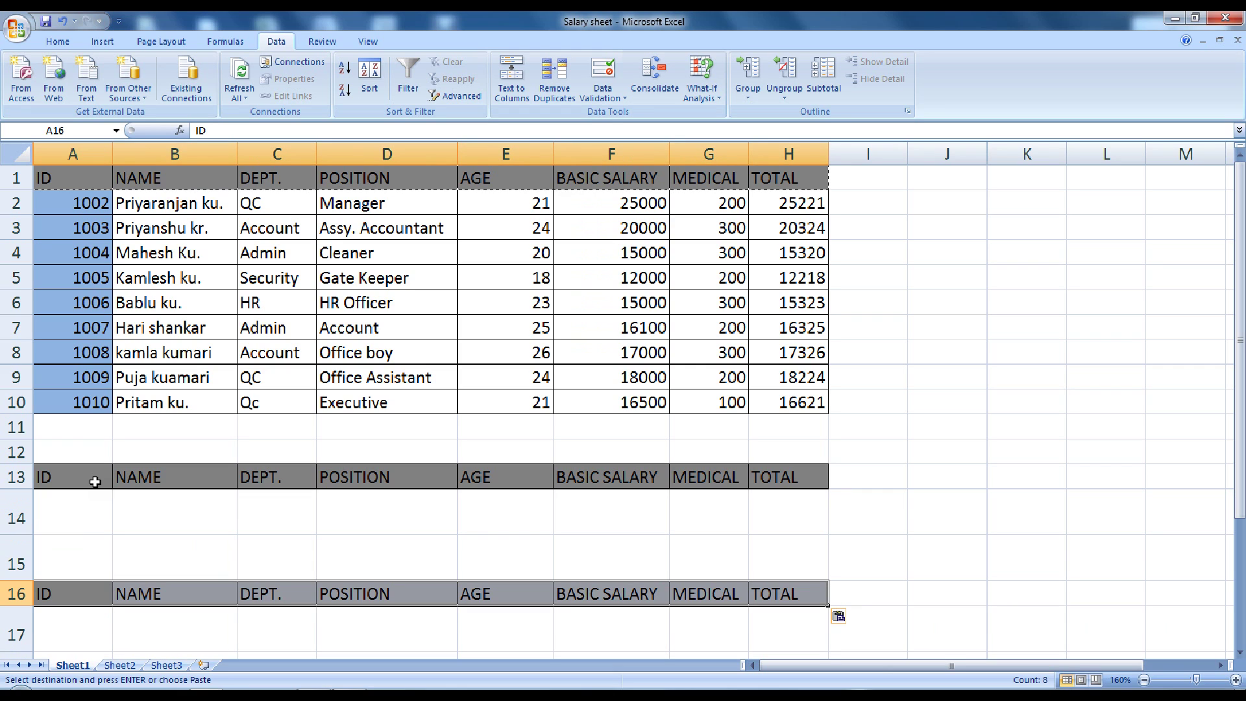
{"action": "scroll", "coordinate": [95, 482], "scroll_direction": "down", "scroll_amount": 2}
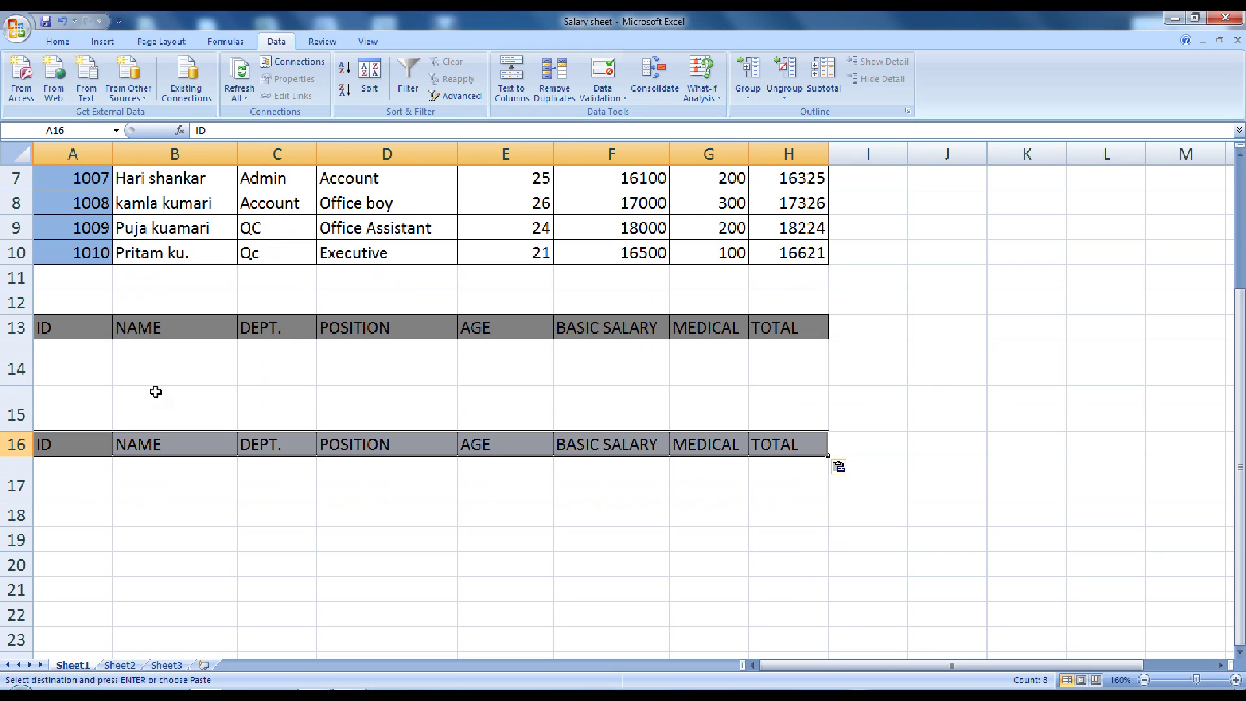
{"action": "left_click", "coordinate": [163, 359]}
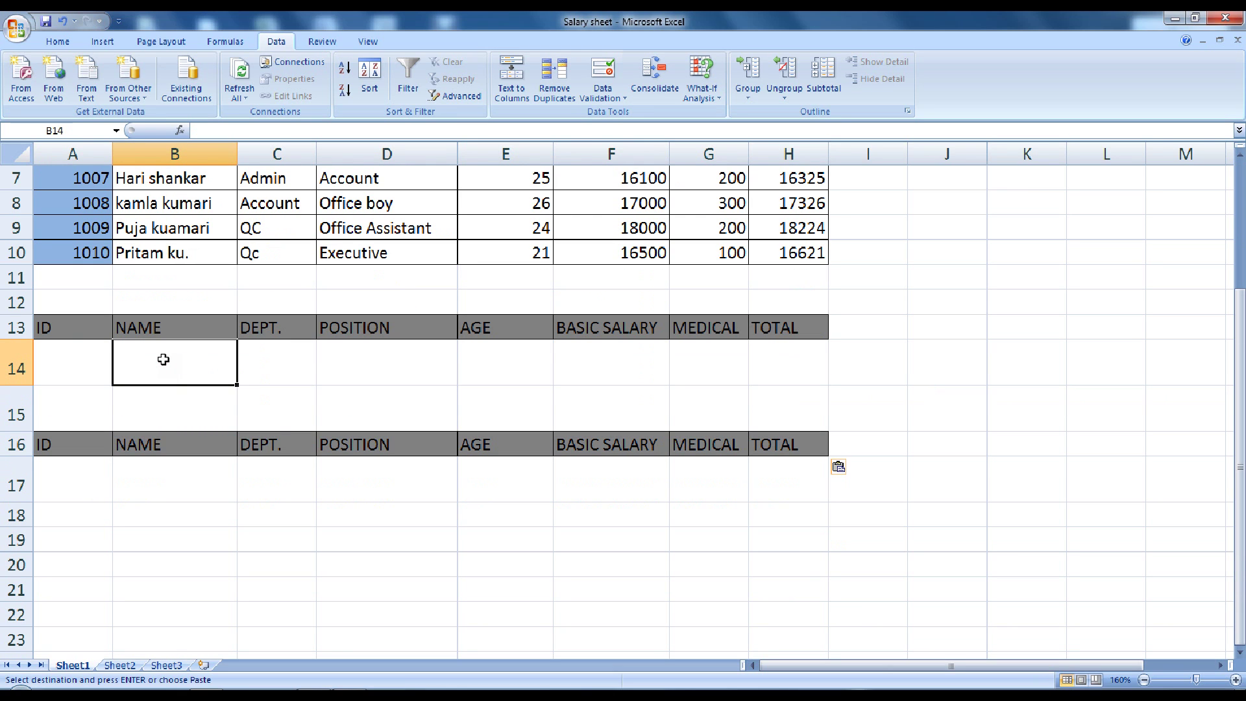
Enter the criterion P* in cell B14 under the copied NAME heading
{"action": "type", "text": "P*"}
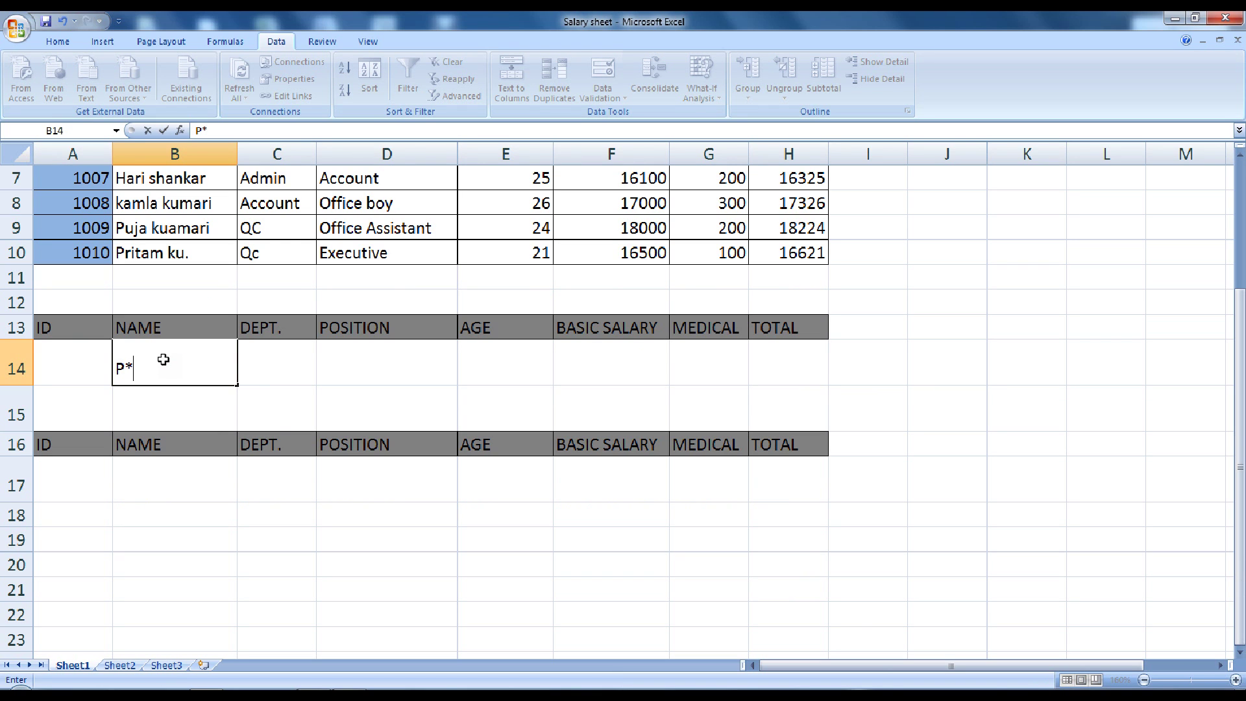
{"action": "left_click", "coordinate": [260, 374]}
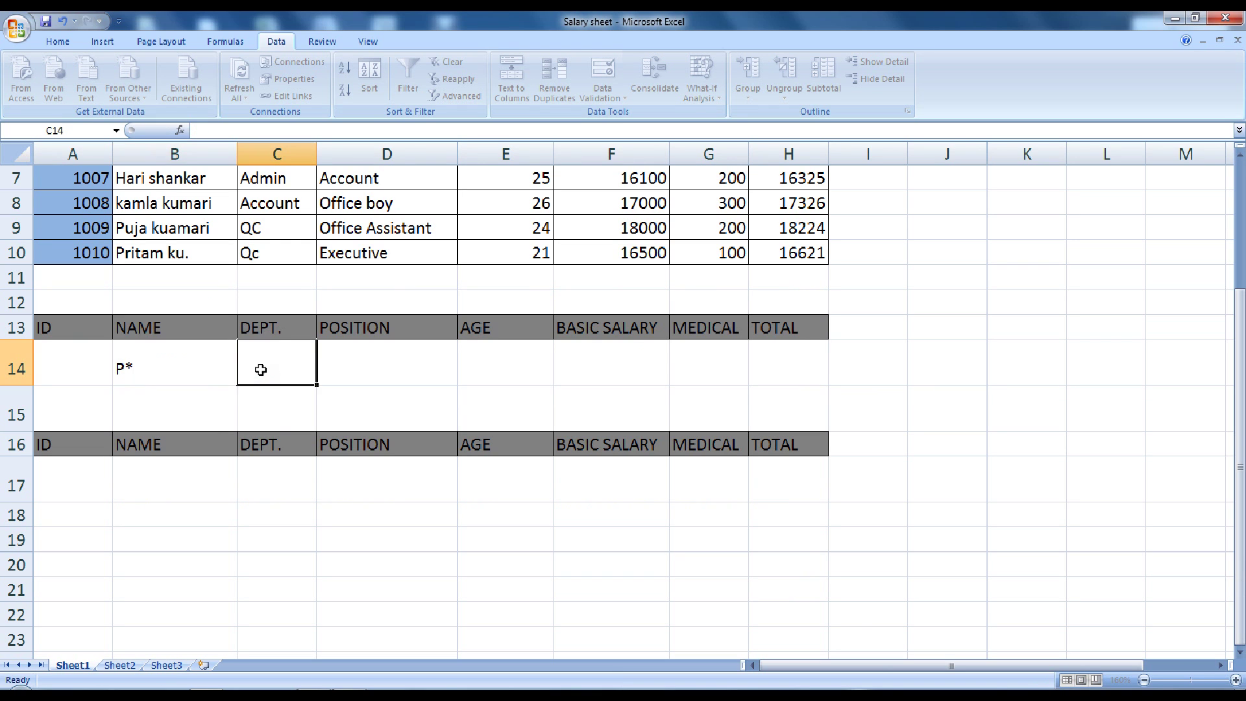
{"action": "scroll", "coordinate": [189, 556], "scroll_direction": "up", "scroll_amount": 2}
{"action": "left_click", "coordinate": [170, 526]}
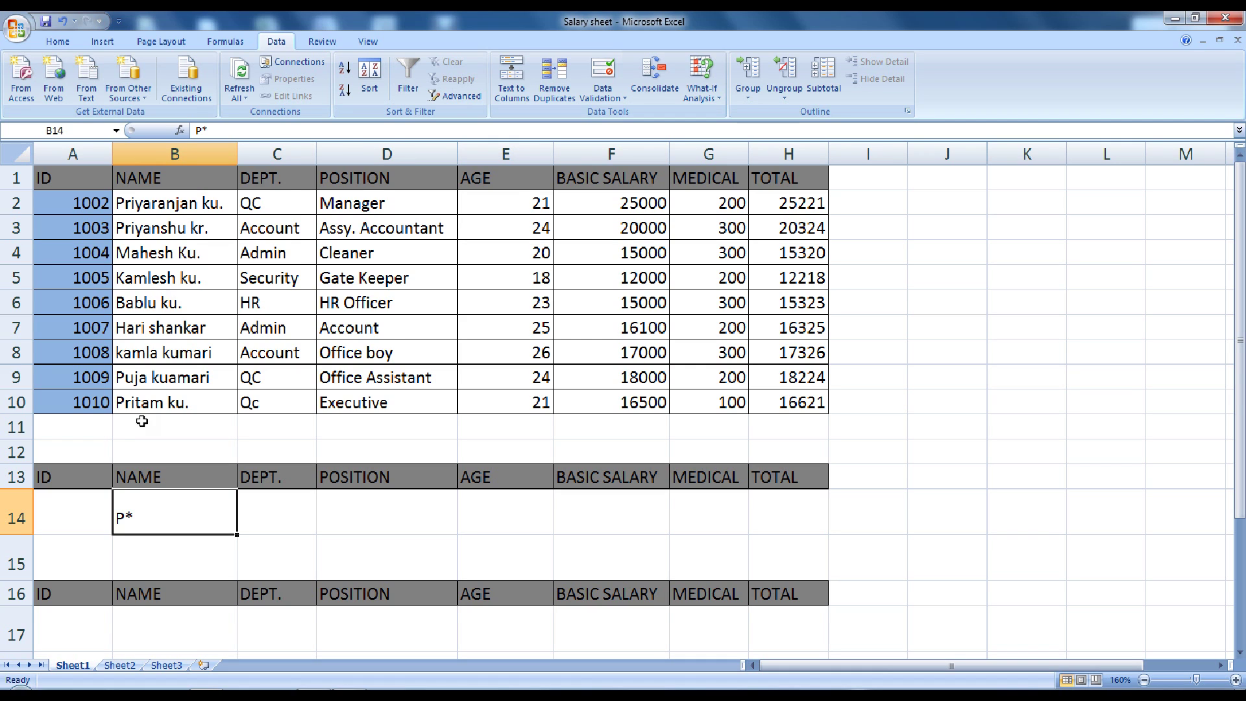
{"action": "scroll", "coordinate": [139, 417], "scroll_direction": "down", "scroll_amount": 1}
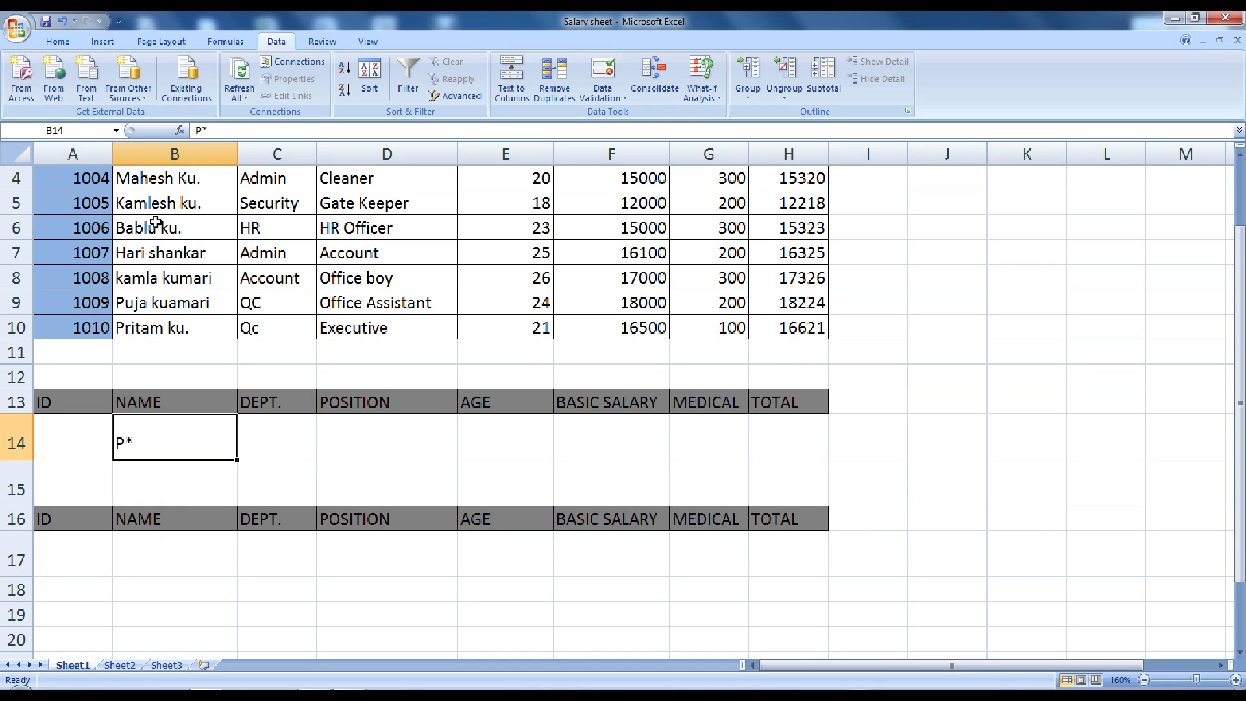
{"action": "scroll", "coordinate": [146, 294], "scroll_direction": "up", "scroll_amount": 1}
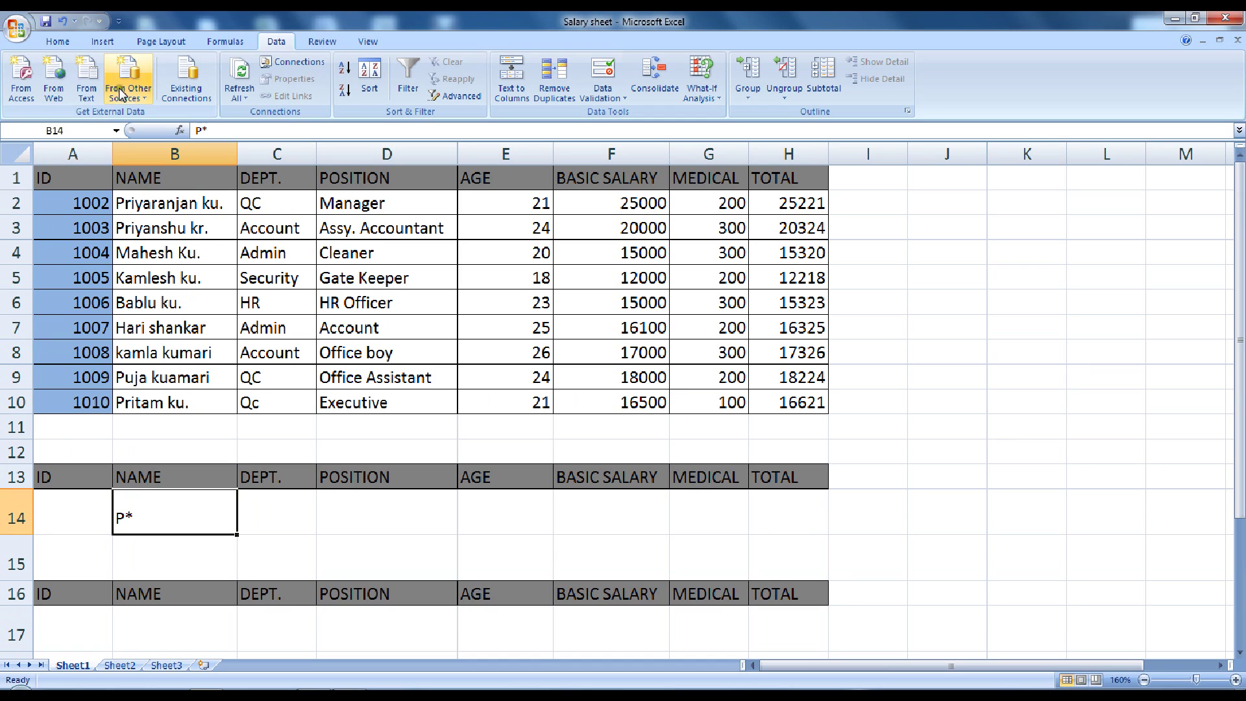
Start an Advanced Filter with the salary table $A$1:$H$10 as the list range
{"action": "left_click", "coordinate": [457, 99]}
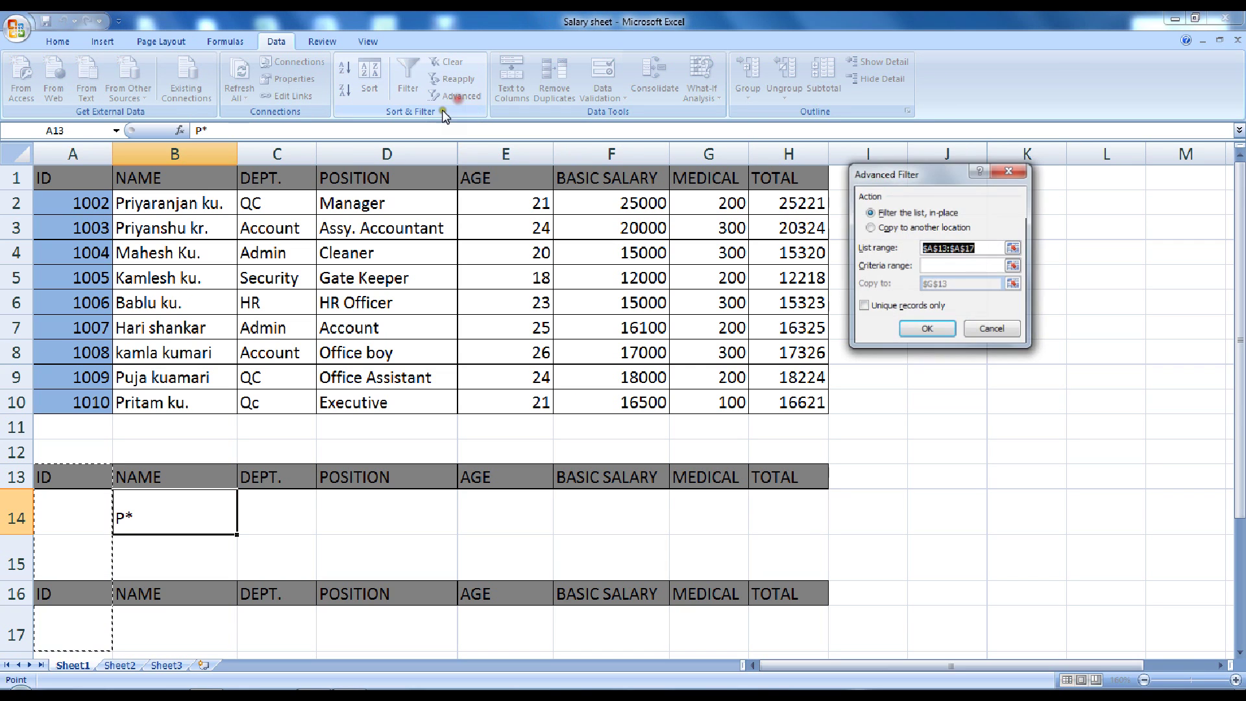
{"action": "left_click_drag", "start_coordinate": [883, 180], "coordinate": [906, 96]}
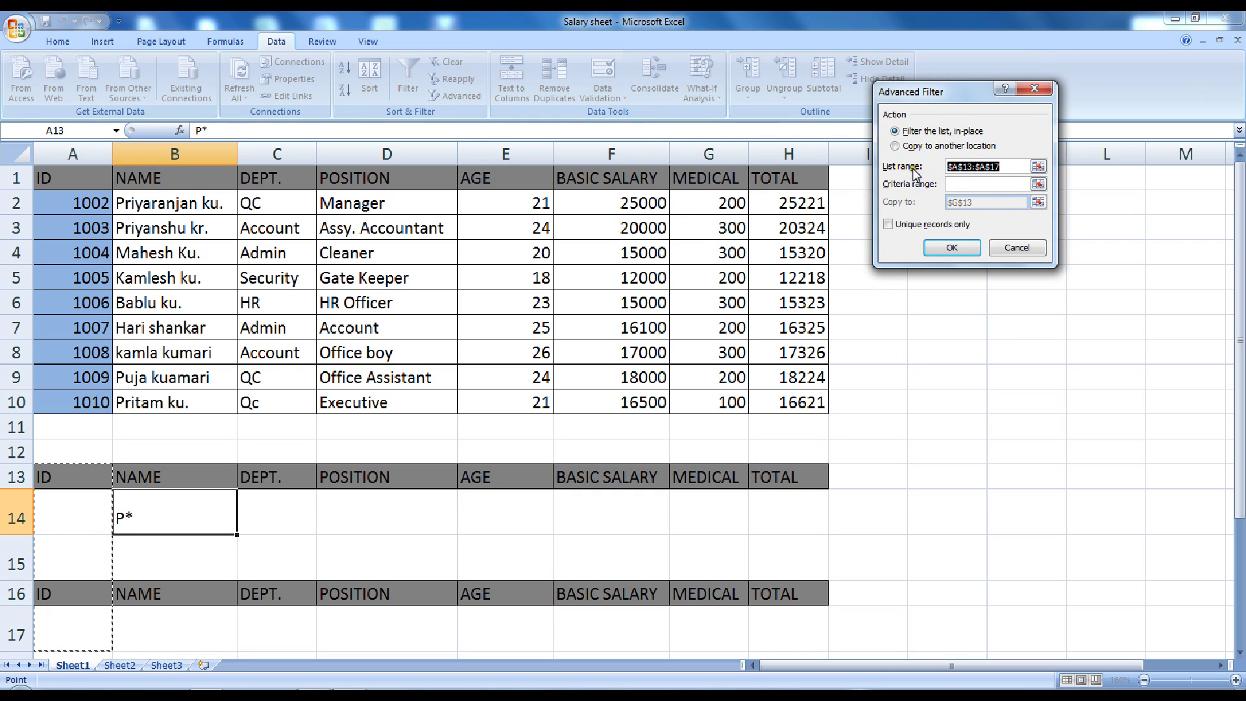
{"action": "left_click_drag", "start_coordinate": [60, 174], "coordinate": [796, 403]}
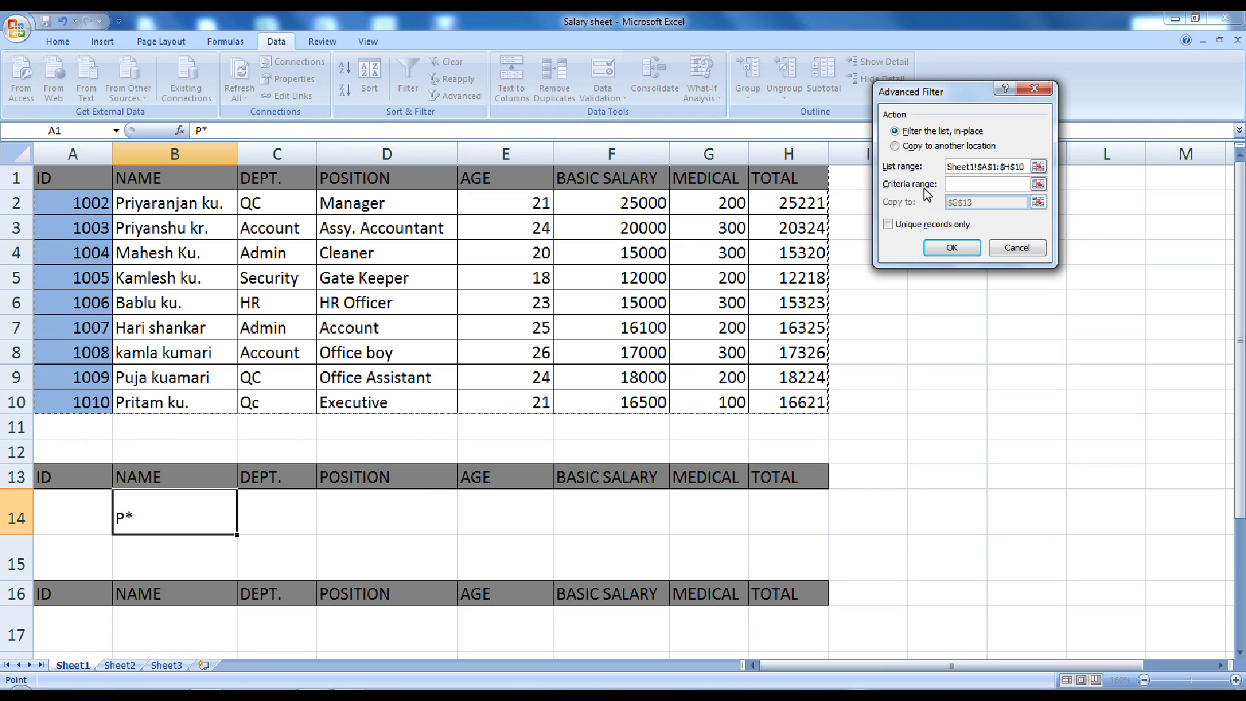
{"action": "left_click", "coordinate": [964, 186]}
Filter with criteria B13:B14, copying the P-named employees below the row 16 headers
{"action": "left_click_drag", "start_coordinate": [139, 473], "coordinate": [148, 510]}
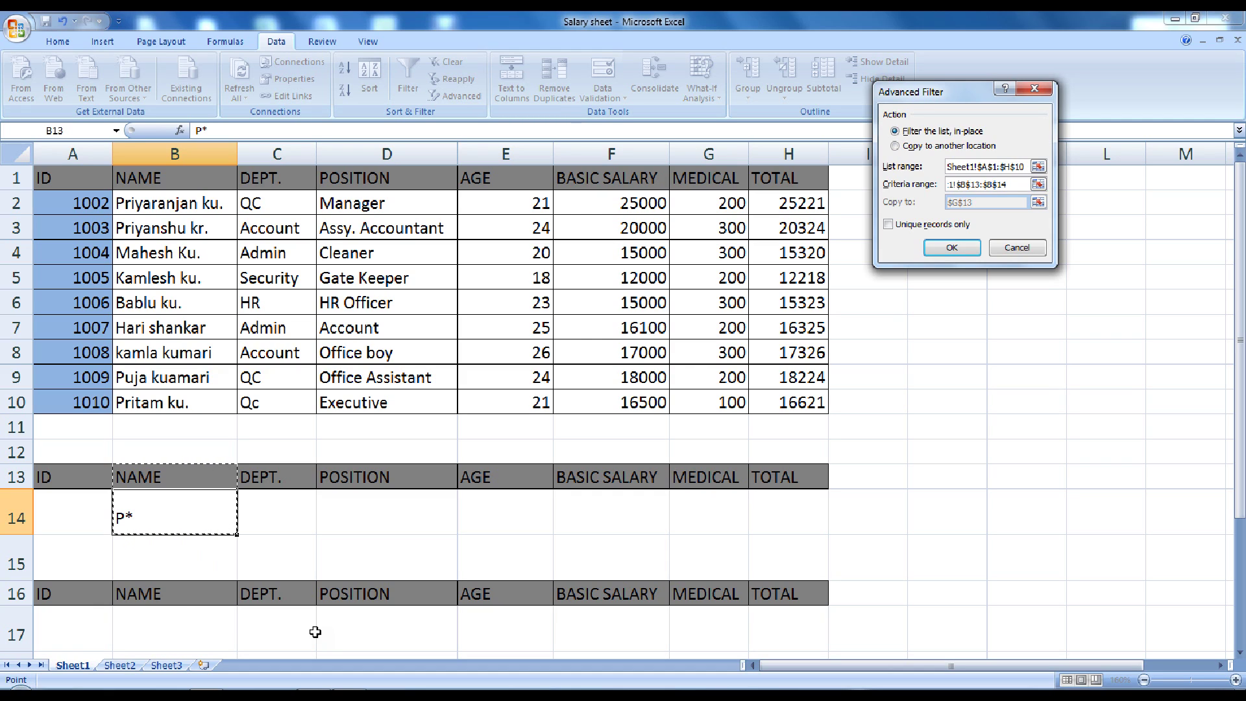
{"action": "left_click", "coordinate": [896, 147]}
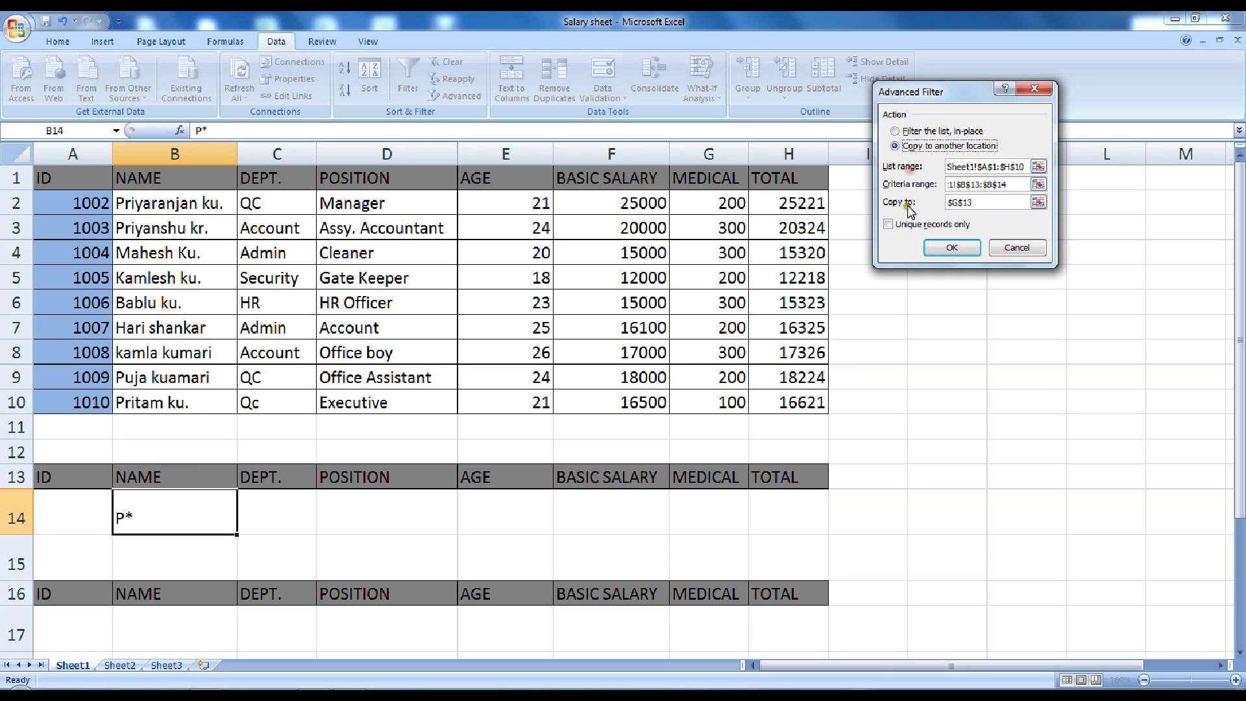
{"action": "left_click", "coordinate": [977, 201]}
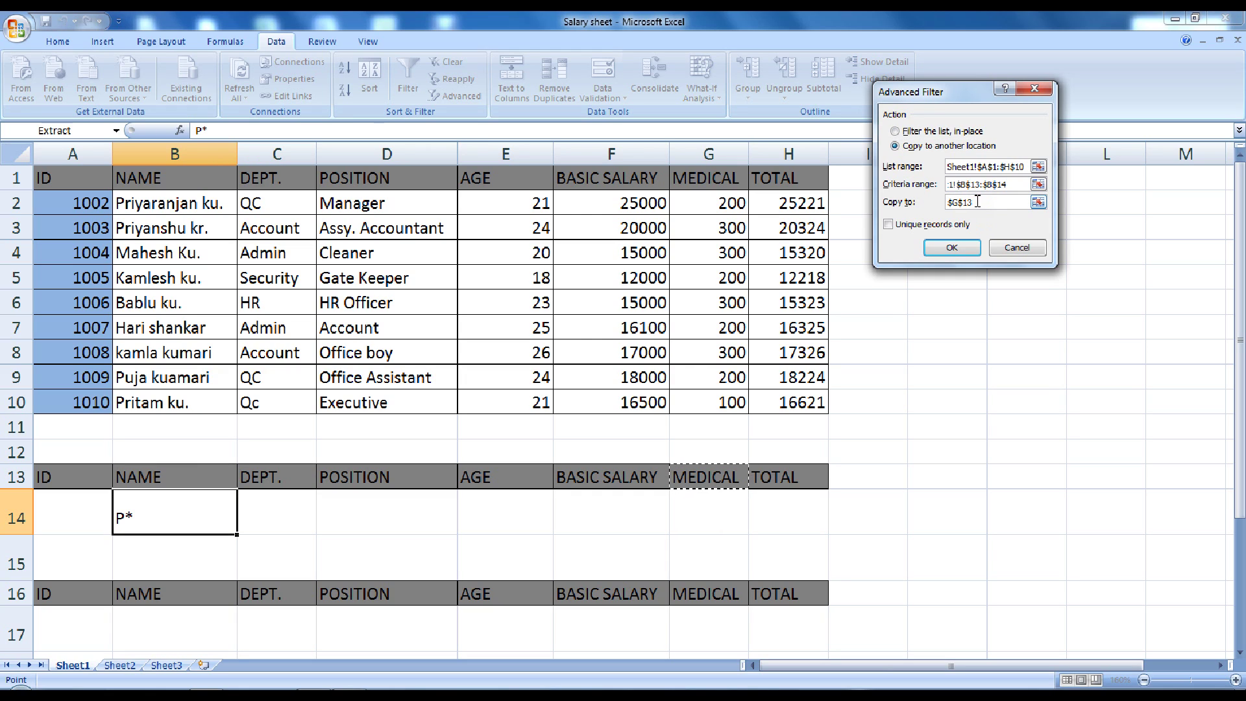
{"action": "key", "text": "BackSpace"}
{"action": "key", "text": "BackSpace"}
{"action": "key", "text": "BackSpace"}
{"action": "key", "text": "BackSpace"}
{"action": "key", "text": "BackSpace"}
{"action": "left_click_drag", "start_coordinate": [71, 594], "coordinate": [783, 591]}
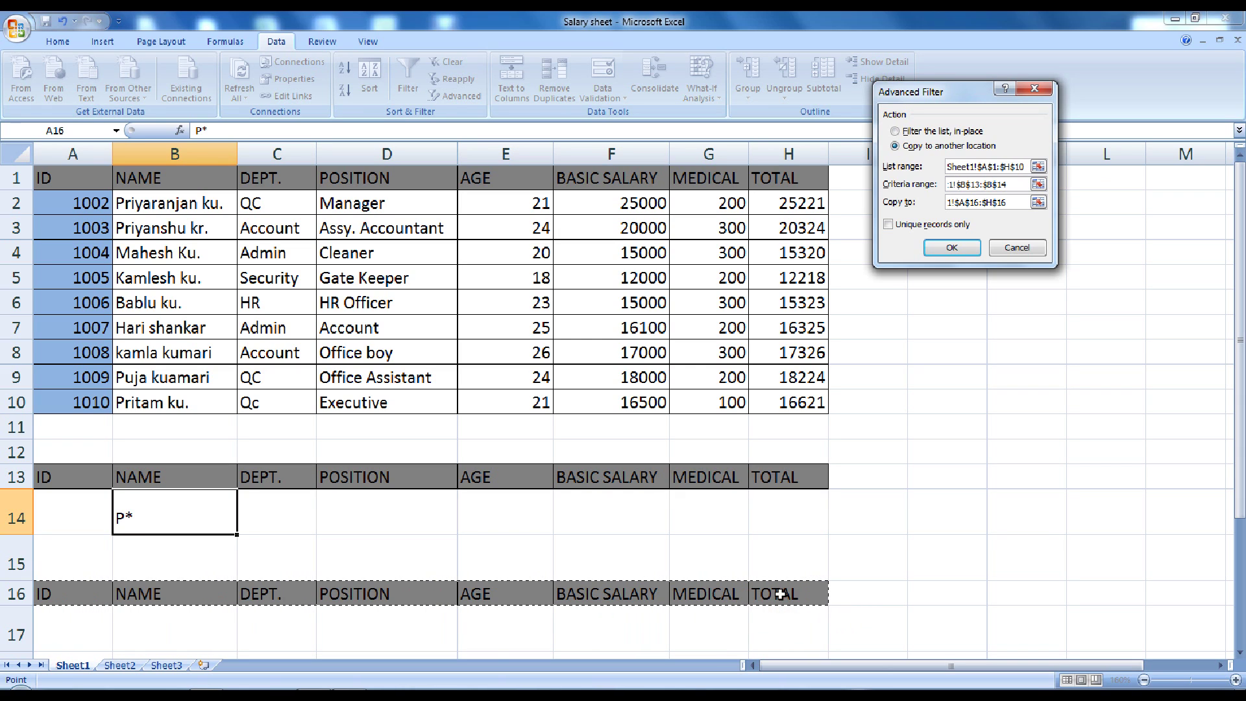
{"action": "left_click", "coordinate": [954, 247]}
Check the copied rows (IDs 1002, 1003, 1009, 1010), then replace the B14 criterion with M*
{"action": "scroll", "coordinate": [703, 374], "scroll_direction": "down", "scroll_amount": 2}
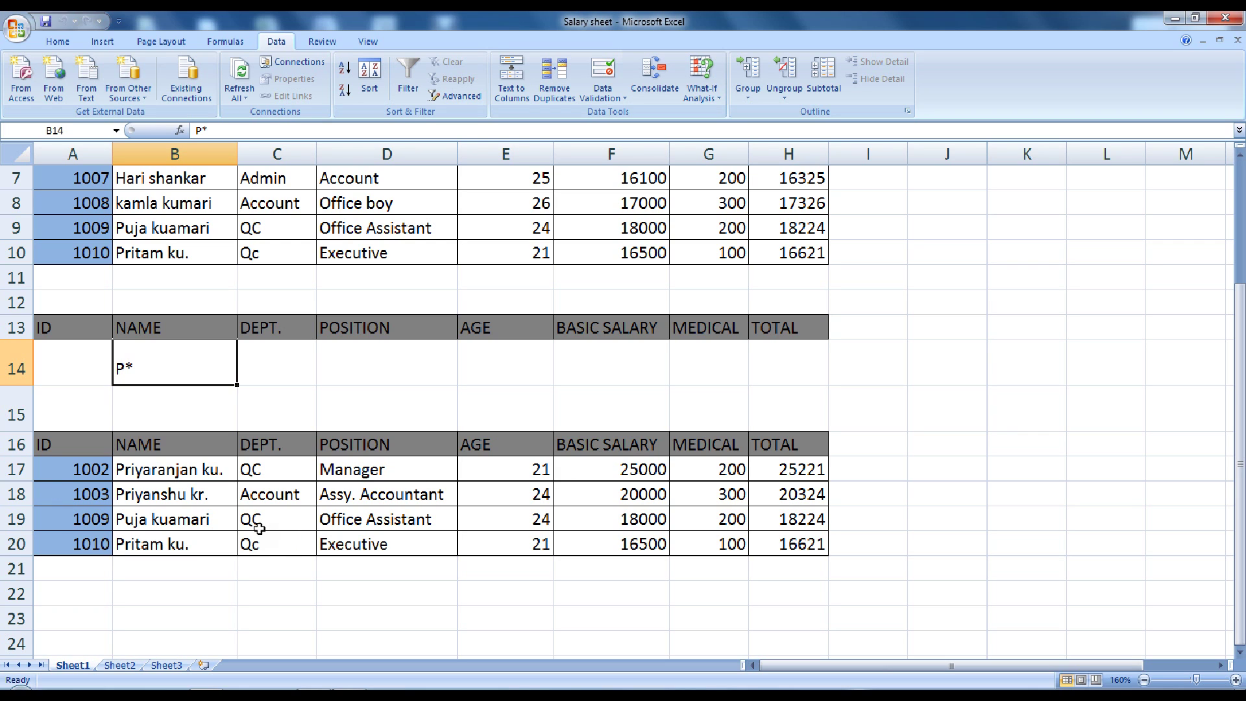
{"action": "scroll", "coordinate": [166, 448], "scroll_direction": "up", "scroll_amount": 2}
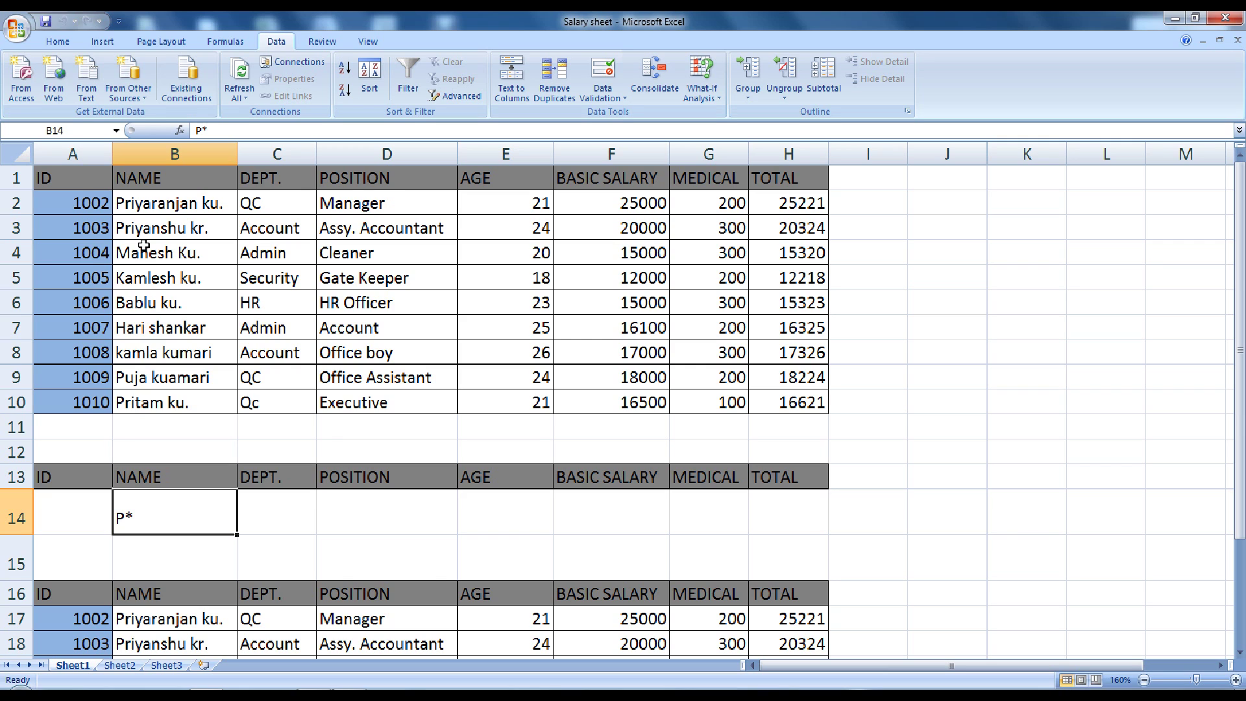
{"action": "scroll", "coordinate": [133, 266], "scroll_direction": "down", "scroll_amount": 2}
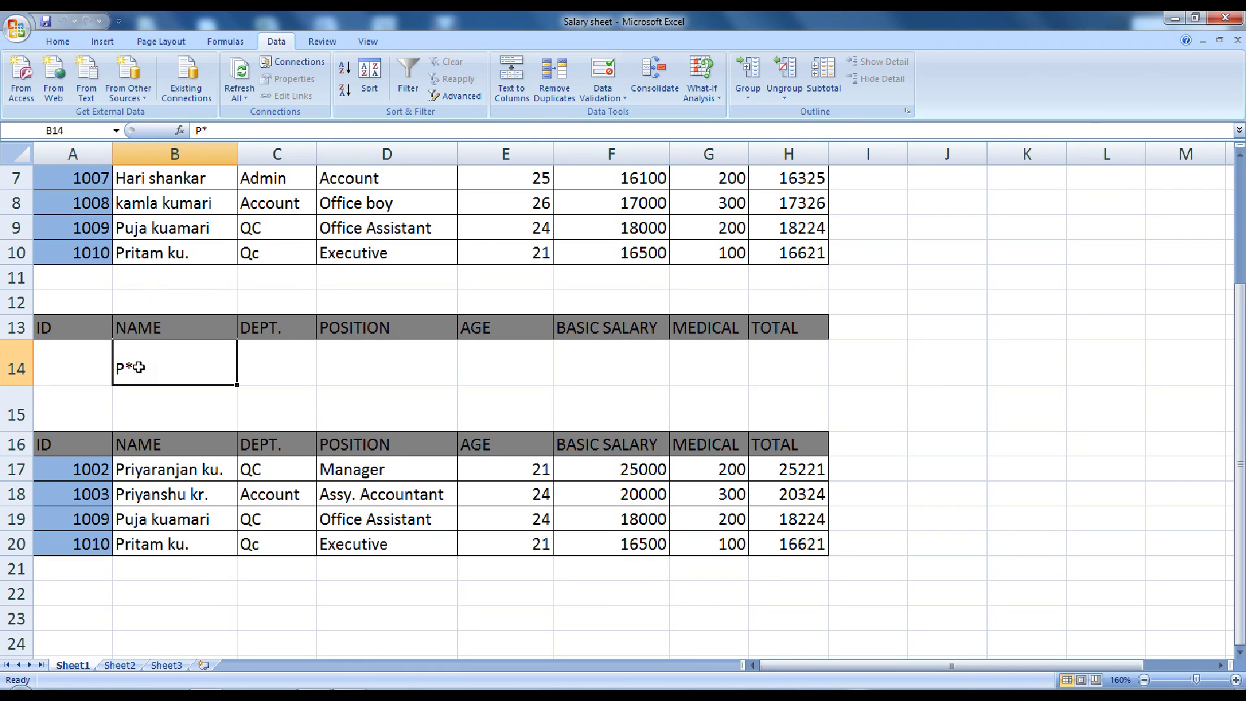
{"action": "type", "text": "M*"}
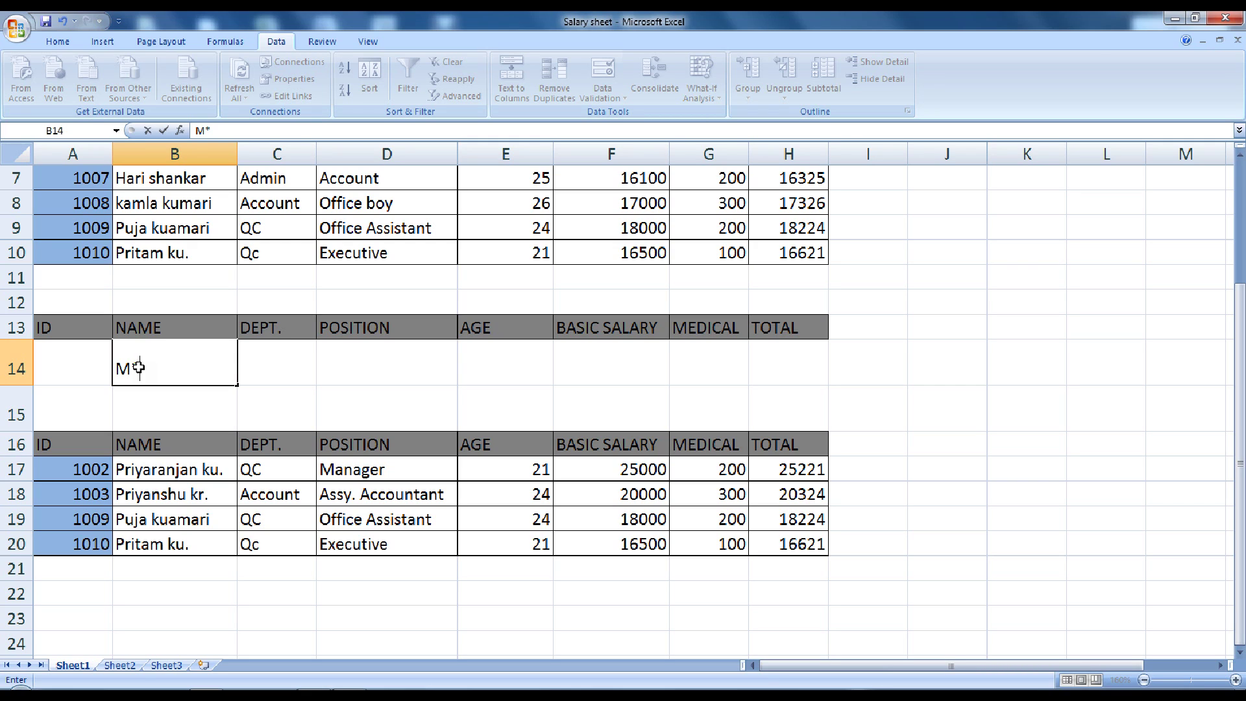
Commit M* in B14 and rerun Advanced Filter with criteria range B13:B14
{"action": "key", "text": "Return"}
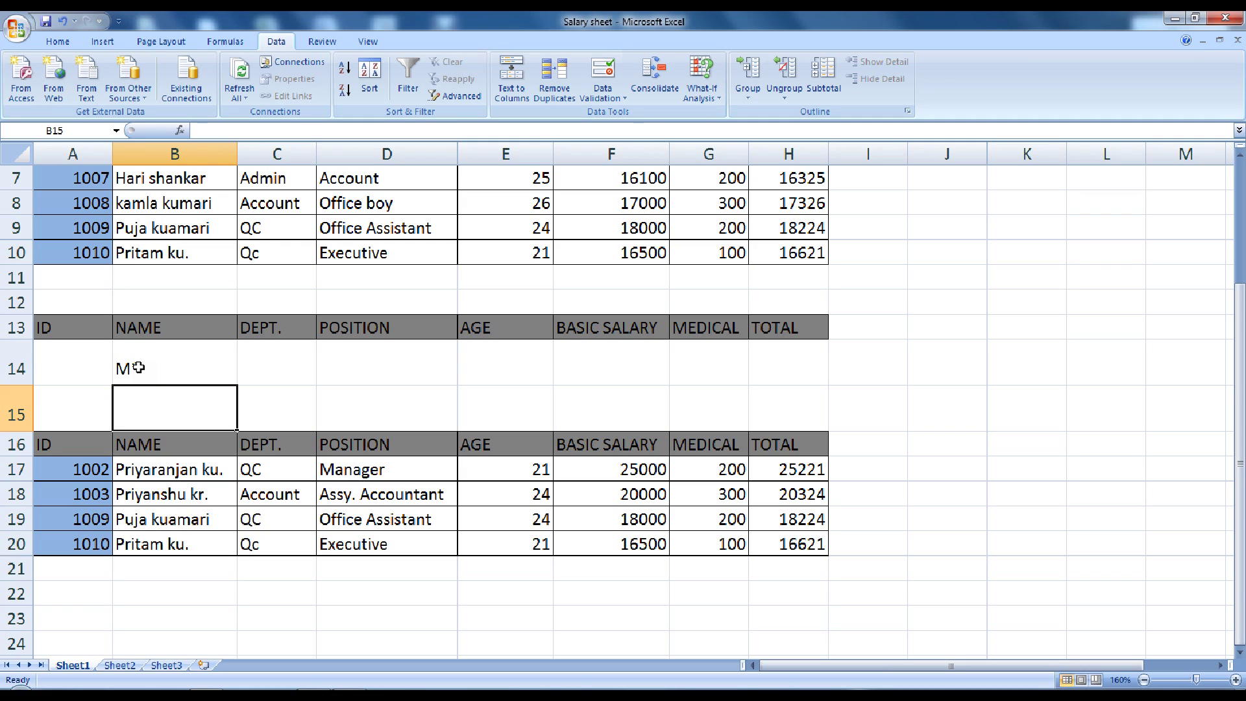
{"action": "left_click", "coordinate": [138, 368]}
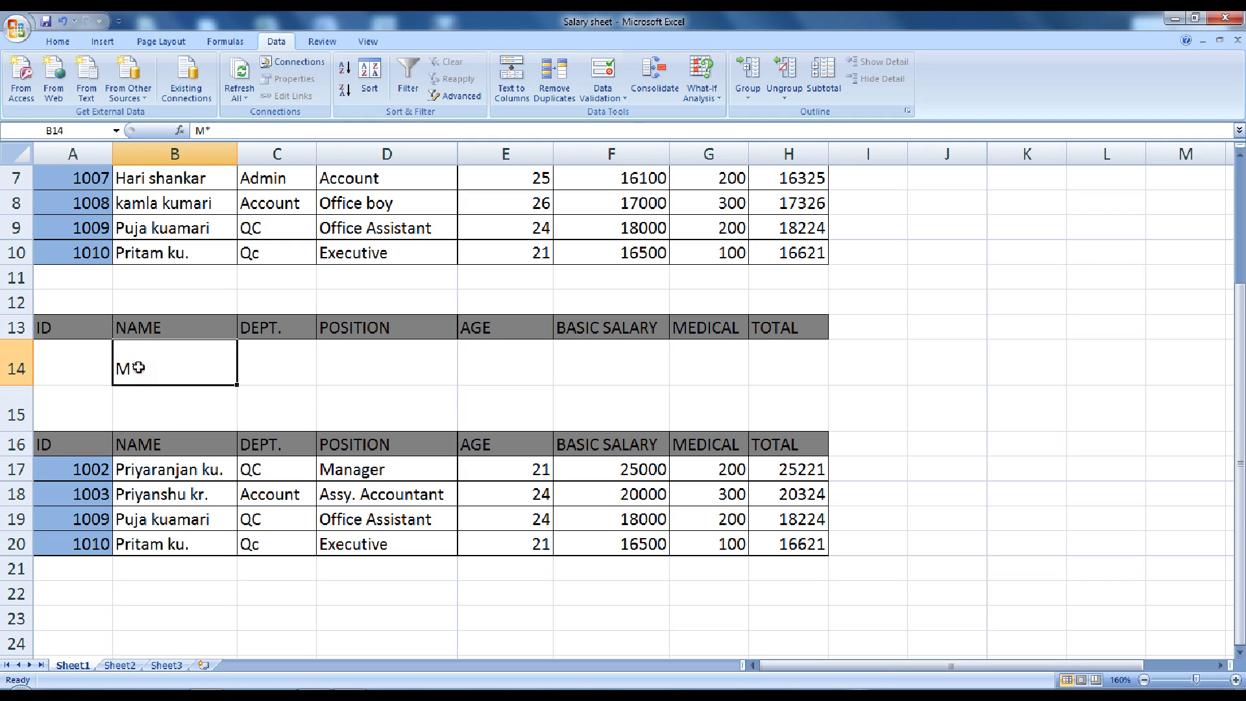
{"action": "left_click", "coordinate": [462, 97]}
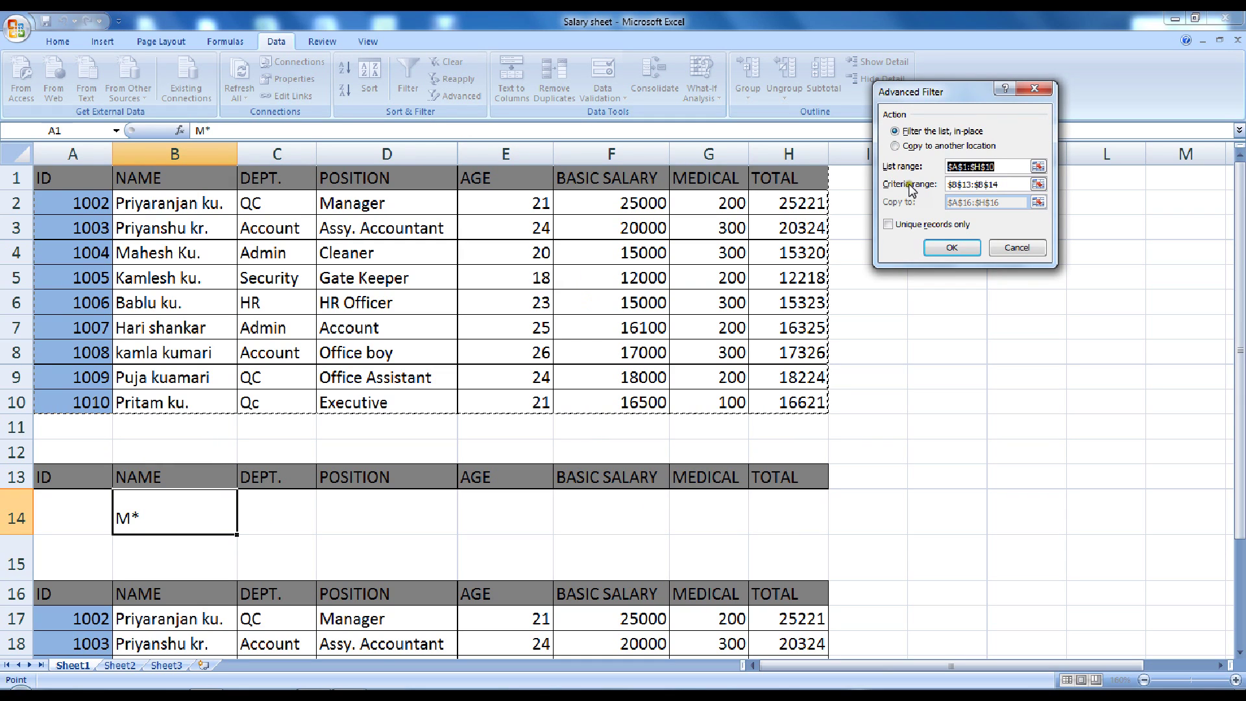
{"action": "left_click", "coordinate": [998, 184]}
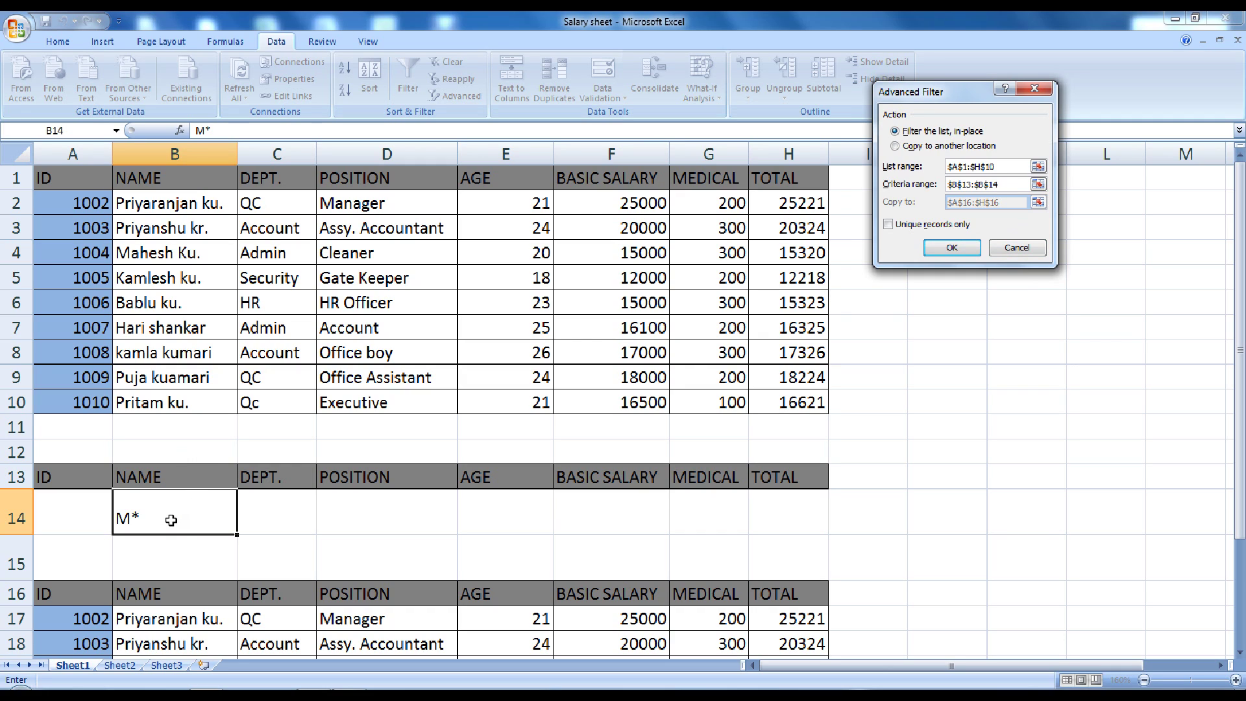
{"action": "left_click_drag", "start_coordinate": [1006, 185], "coordinate": [942, 184]}
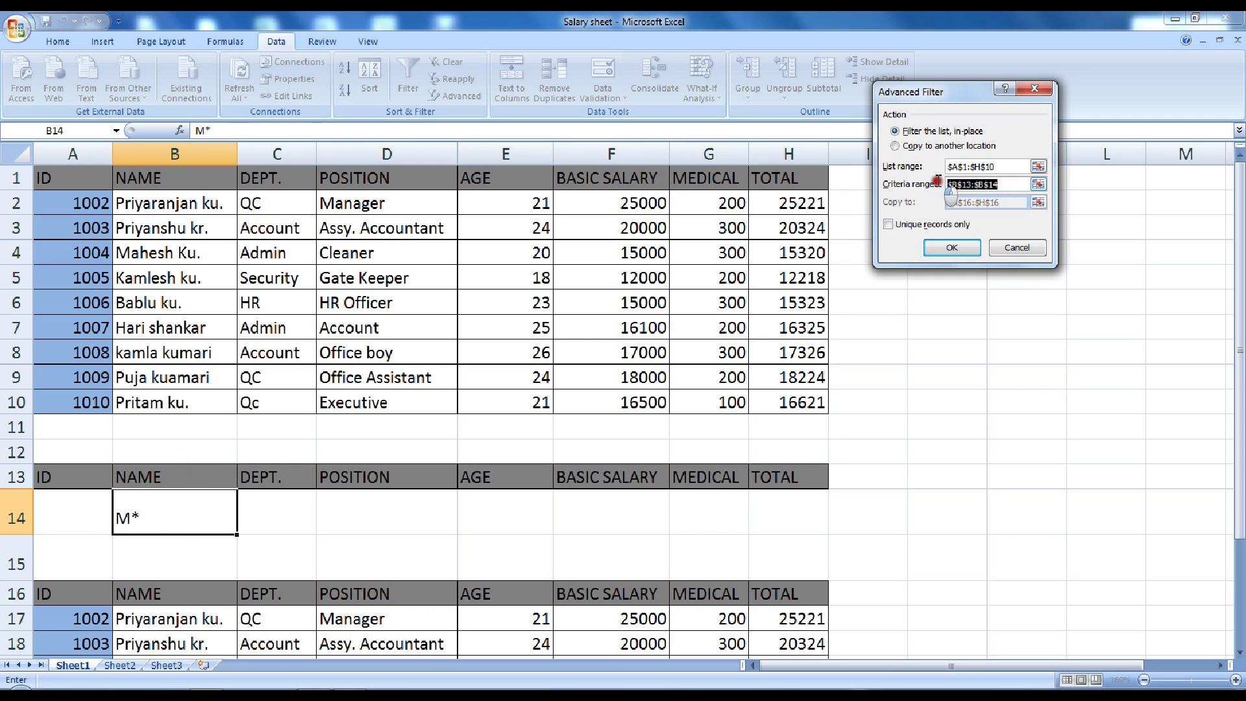
{"action": "key", "text": "BackSpace"}
{"action": "left_click_drag", "start_coordinate": [213, 477], "coordinate": [190, 510]}
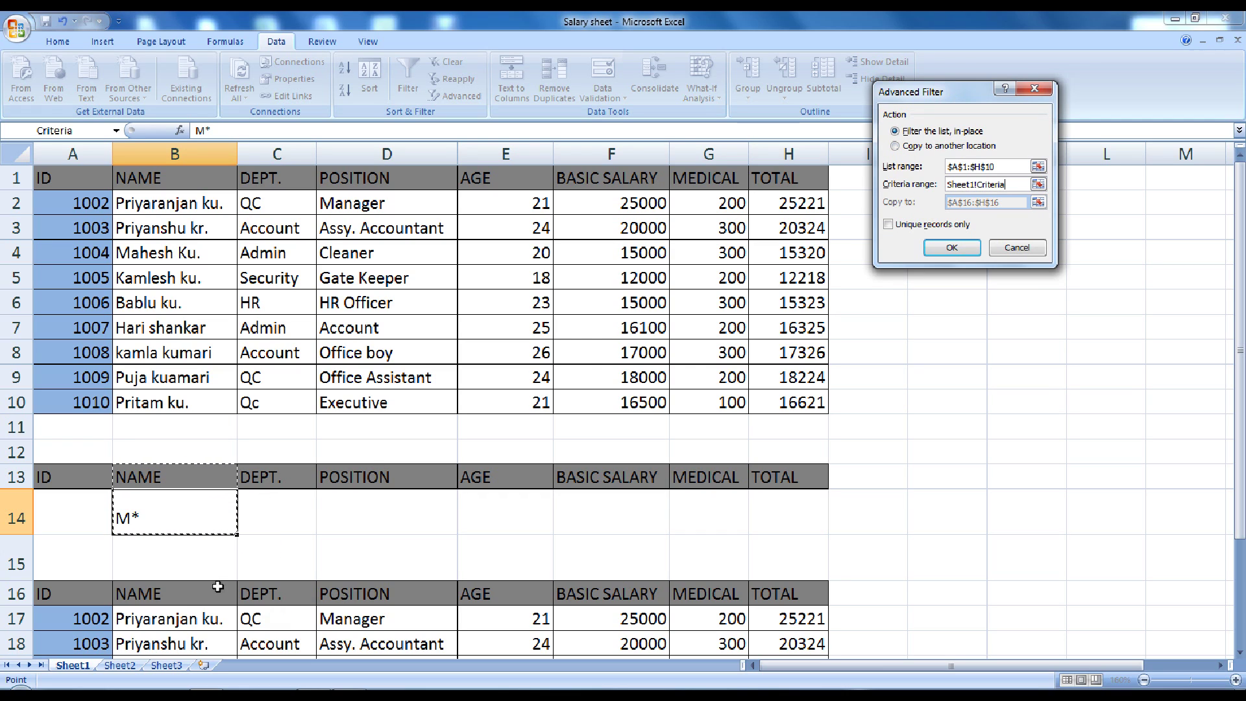
Copy the matches to the A16:H16 headings, leaving employee 1004 in row 17
{"action": "left_click", "coordinate": [913, 148]}
{"action": "double_click", "coordinate": [994, 202]}
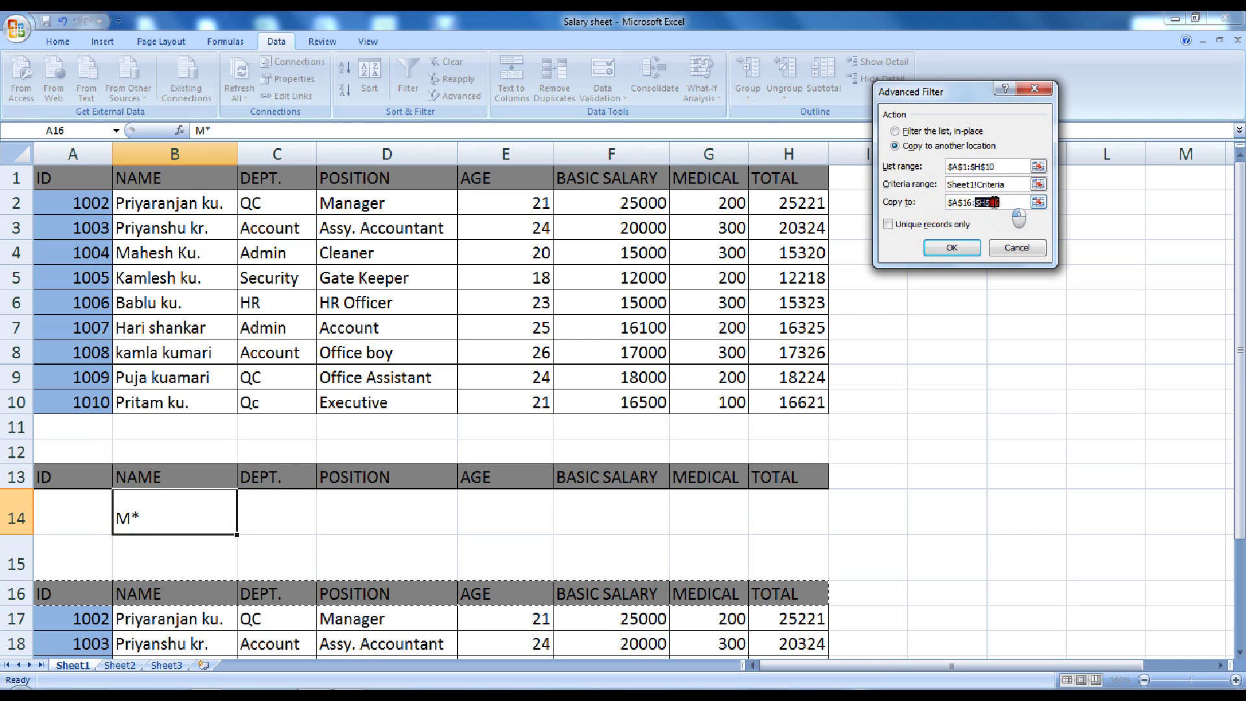
{"action": "left_click_drag", "start_coordinate": [994, 203], "coordinate": [943, 194]}
{"action": "key", "text": "BackSpace"}
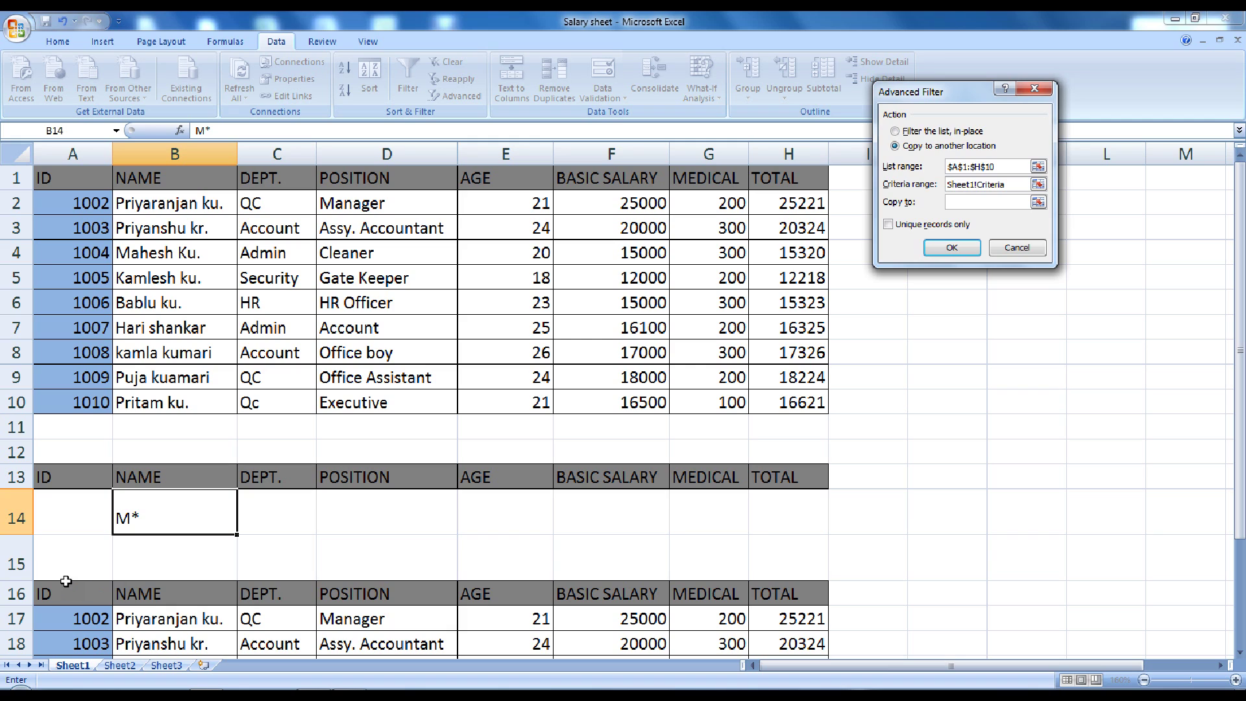
{"action": "left_click_drag", "start_coordinate": [65, 581], "coordinate": [775, 593]}
{"action": "left_click", "coordinate": [972, 250]}
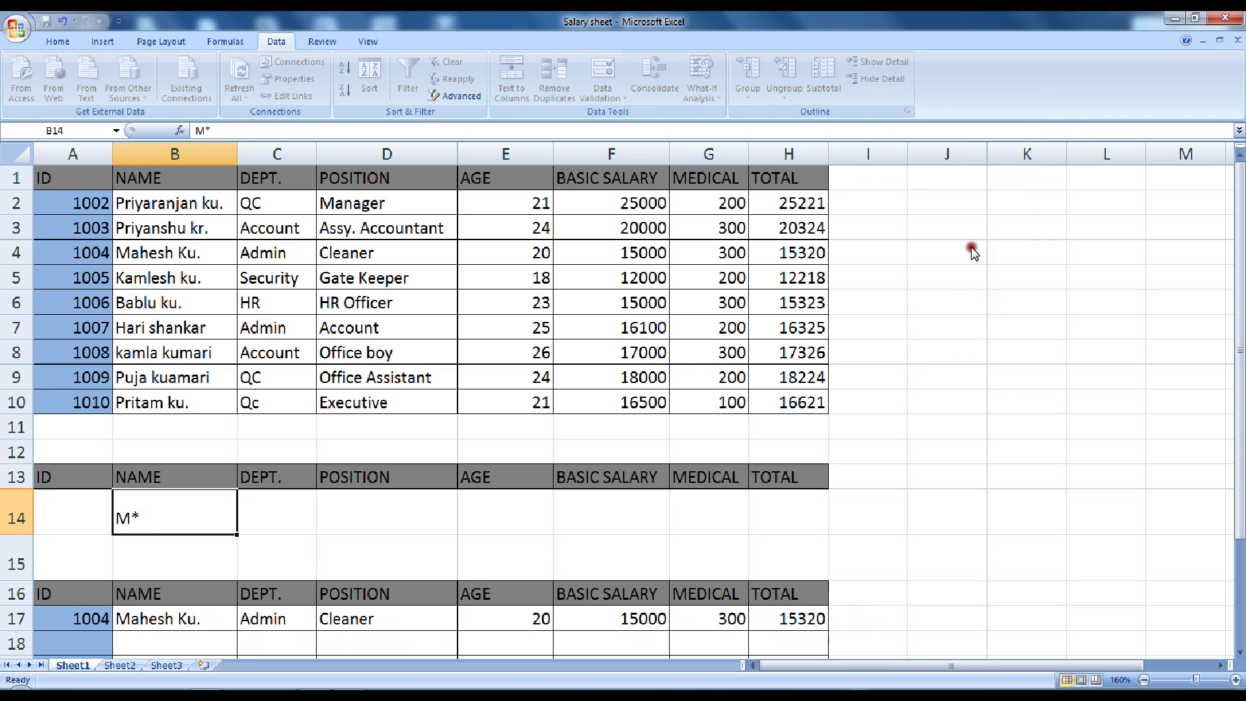
{"action": "scroll", "coordinate": [368, 449], "scroll_direction": "down", "scroll_amount": 3}
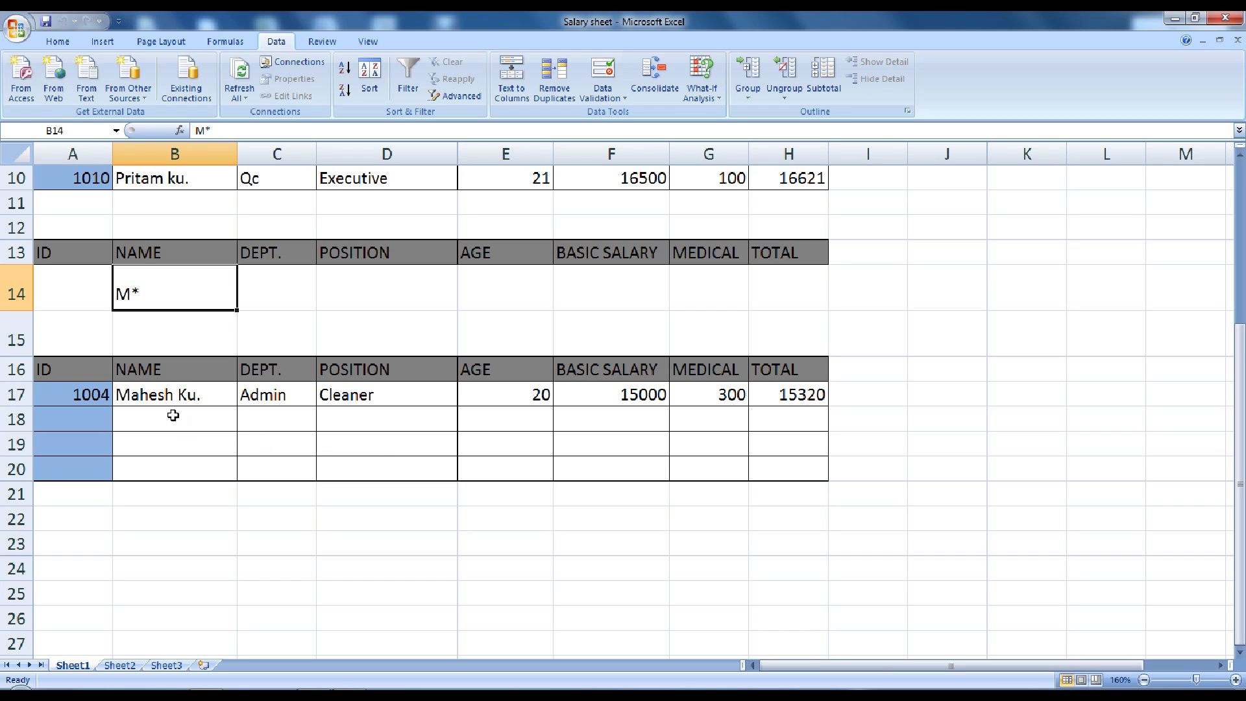
{"action": "left_click", "coordinate": [162, 394]}
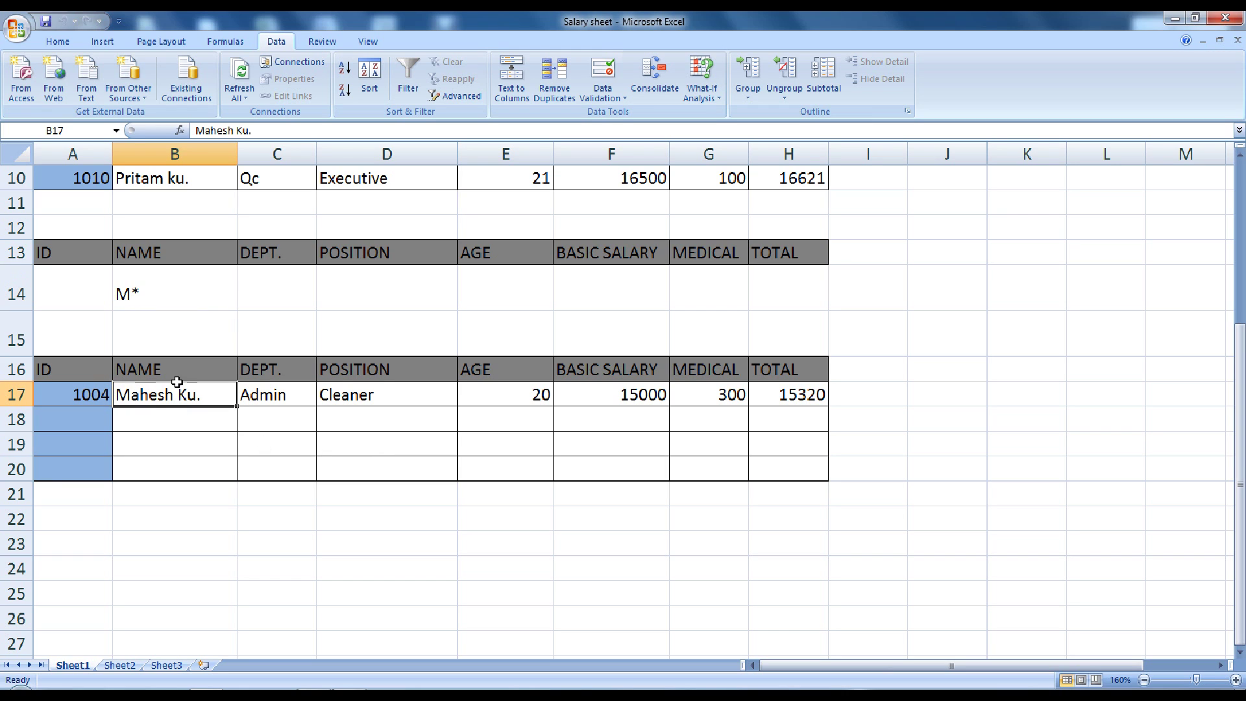
{"action": "scroll", "coordinate": [177, 382], "scroll_direction": "up", "scroll_amount": 1}
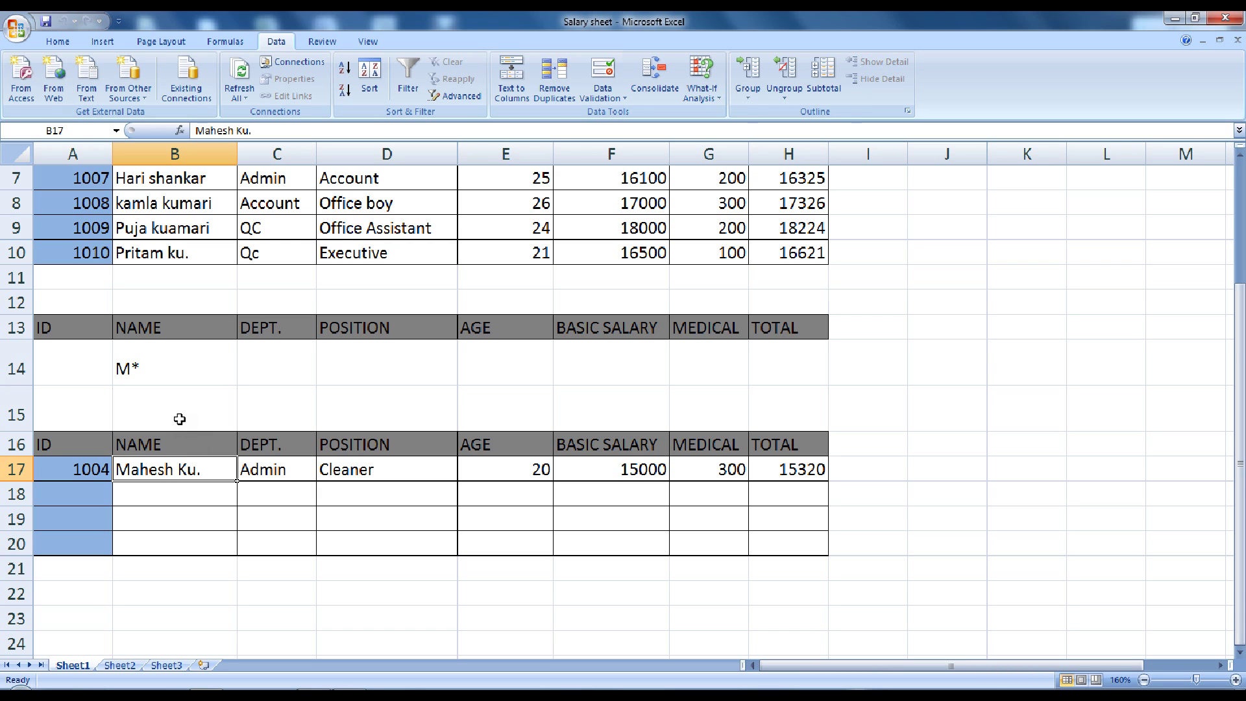
{"action": "scroll", "coordinate": [180, 419], "scroll_direction": "up", "scroll_amount": 2}
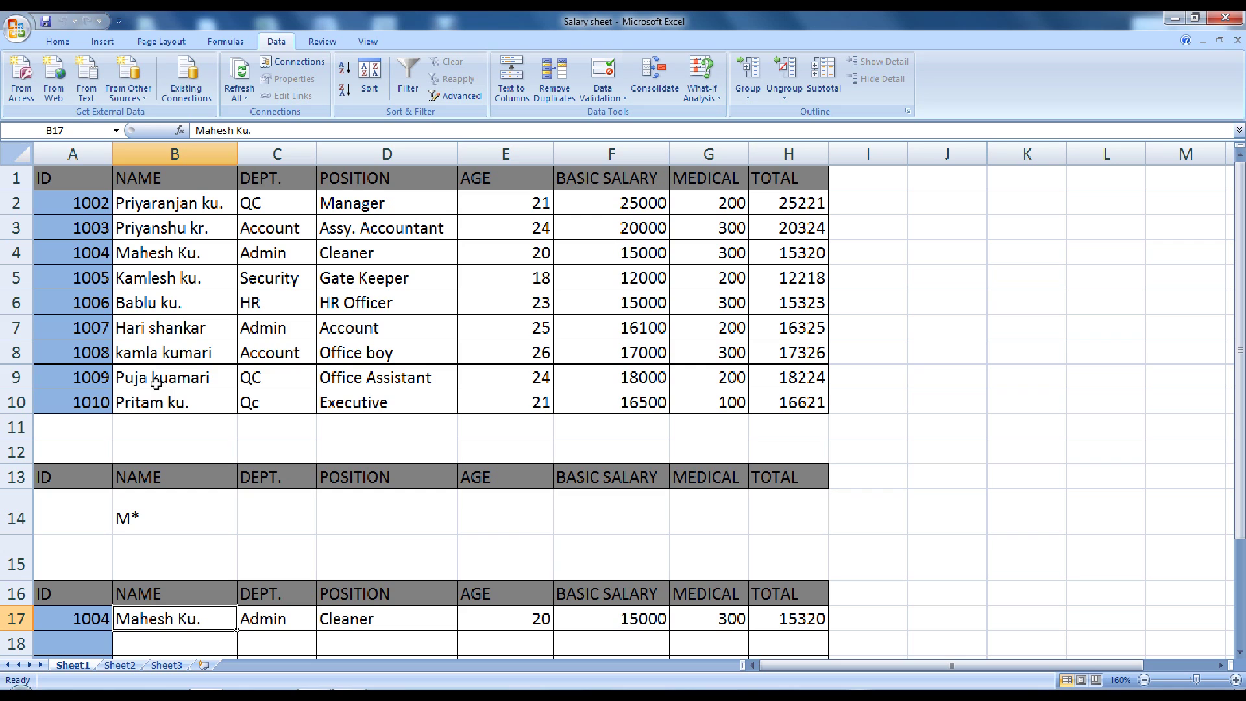
{"action": "scroll", "coordinate": [157, 383], "scroll_direction": "down", "scroll_amount": 1}
{"action": "scroll", "coordinate": [156, 383], "scroll_direction": "down", "scroll_amount": 1}
{"action": "scroll", "coordinate": [156, 384], "scroll_direction": "up", "scroll_amount": 2}
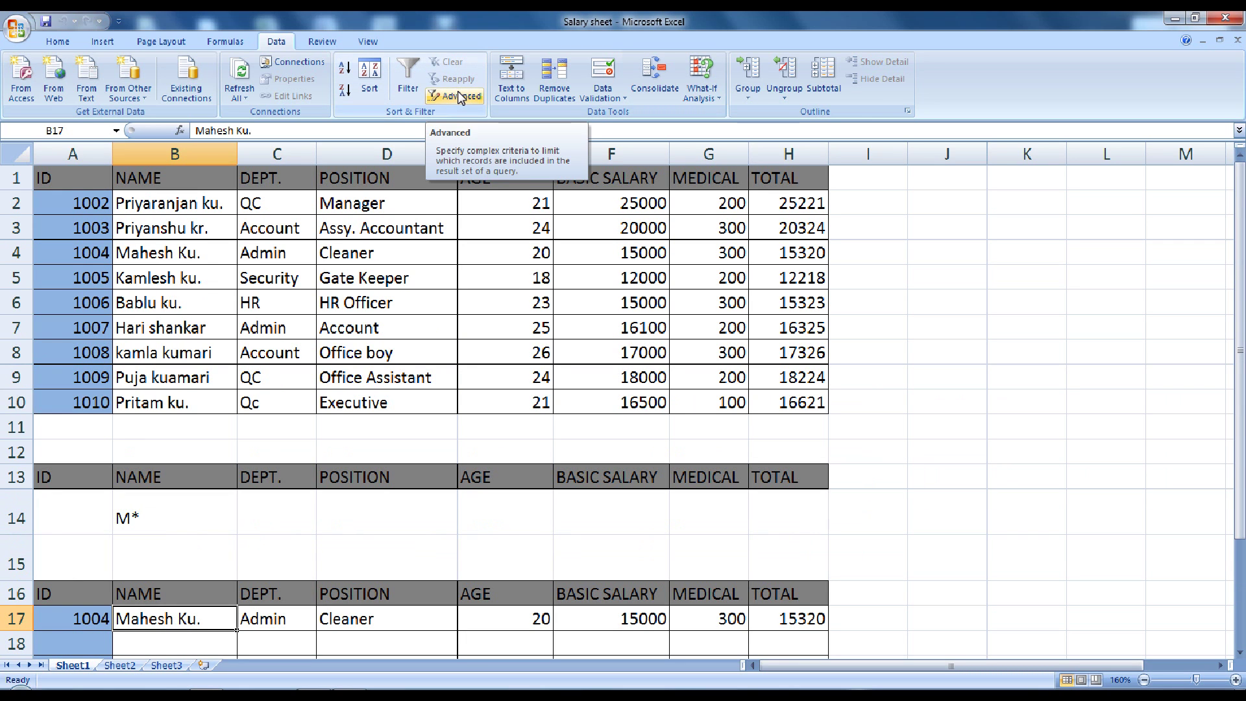
{"action": "scroll", "coordinate": [389, 323], "scroll_direction": "down", "scroll_amount": 3}
{"action": "scroll", "coordinate": [389, 324], "scroll_direction": "down", "scroll_amount": 3}
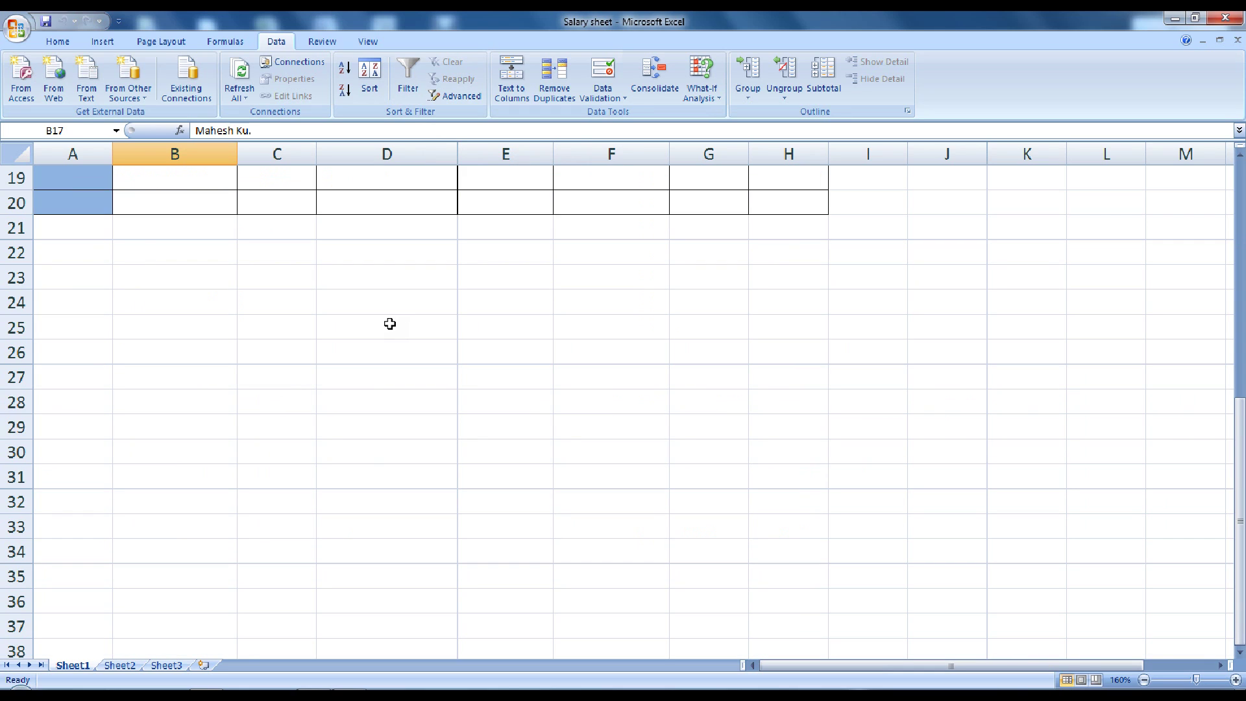
{"action": "scroll", "coordinate": [389, 324], "scroll_direction": "down", "scroll_amount": 1}
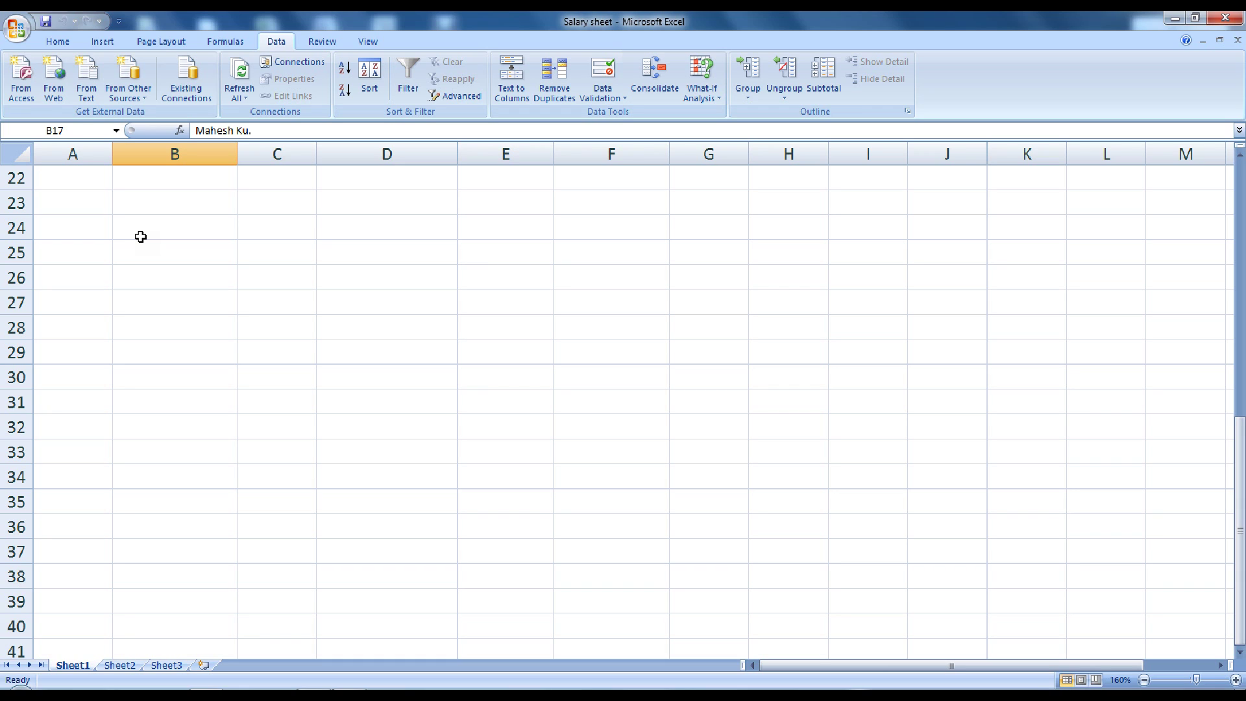
Type the heading Email in A23 and the first email address in A24
{"action": "left_click", "coordinate": [89, 193]}
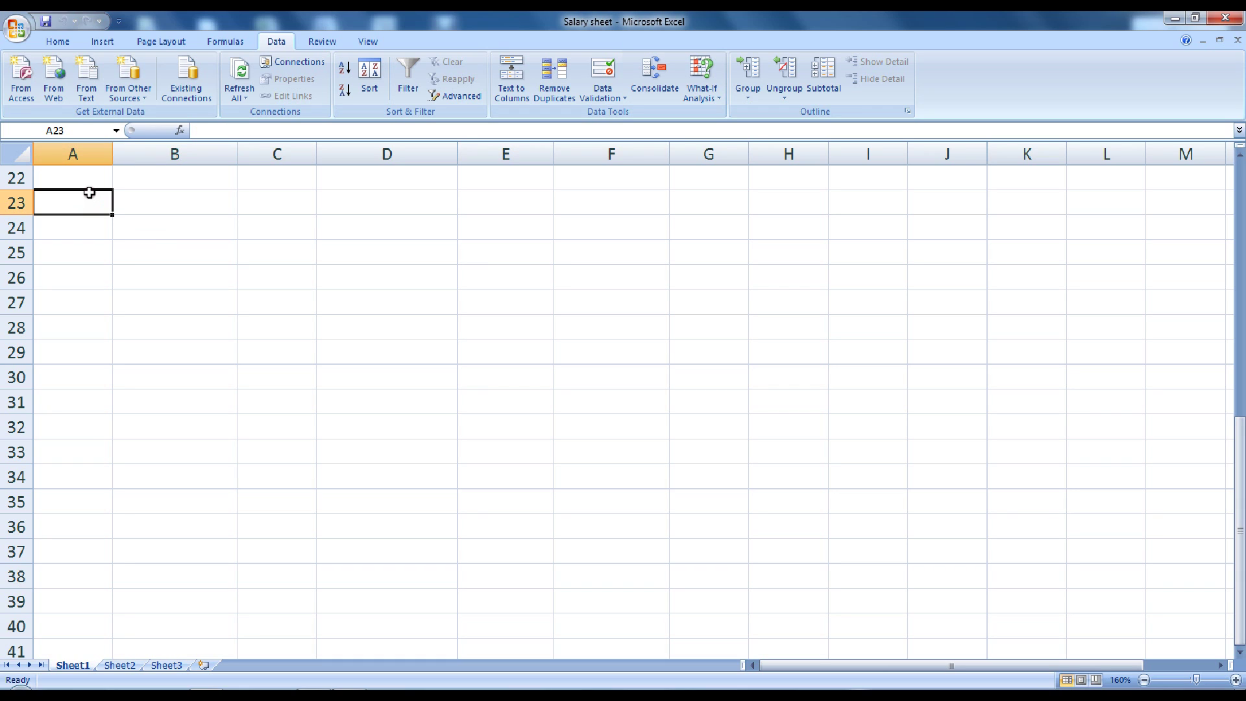
{"action": "type", "text": "Email"}
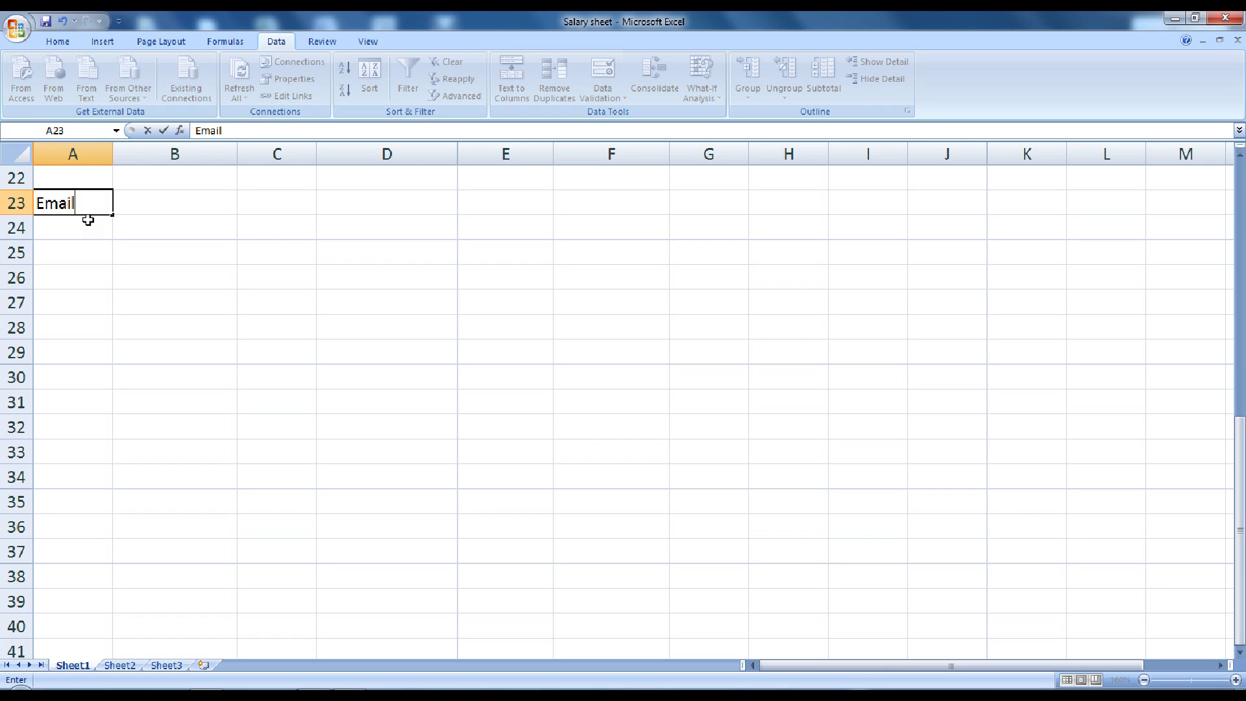
{"action": "left_click", "coordinate": [88, 222]}
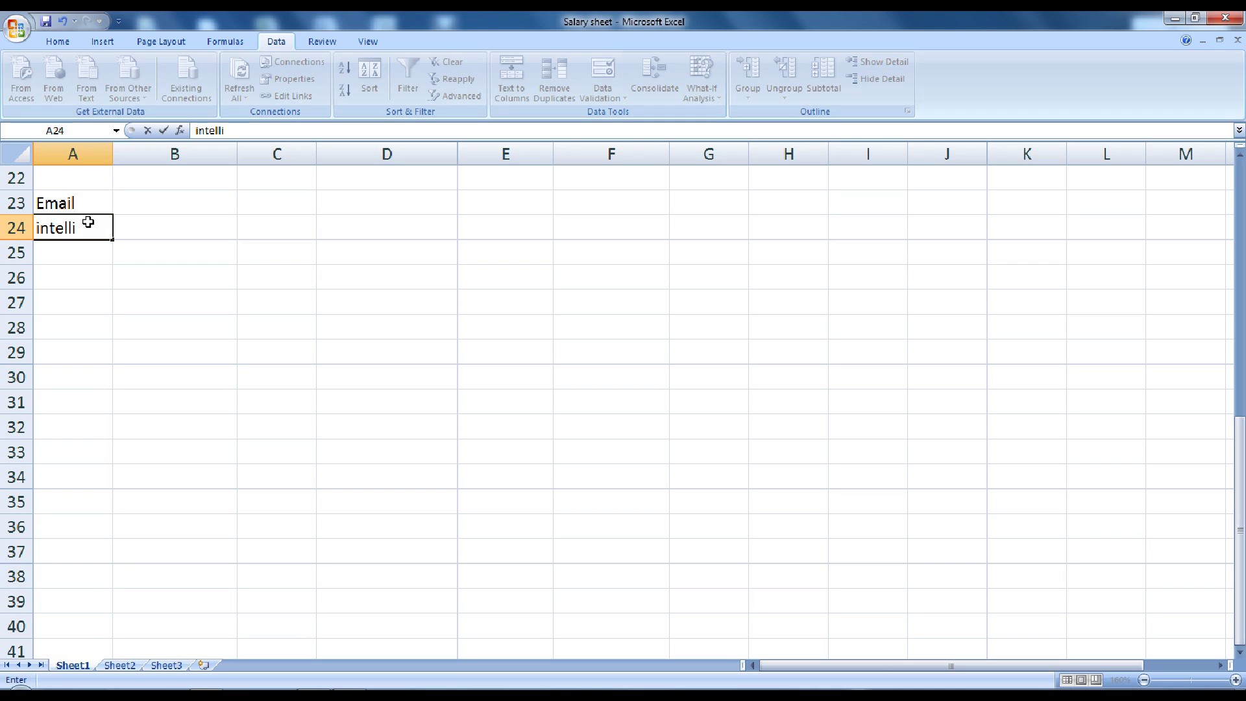
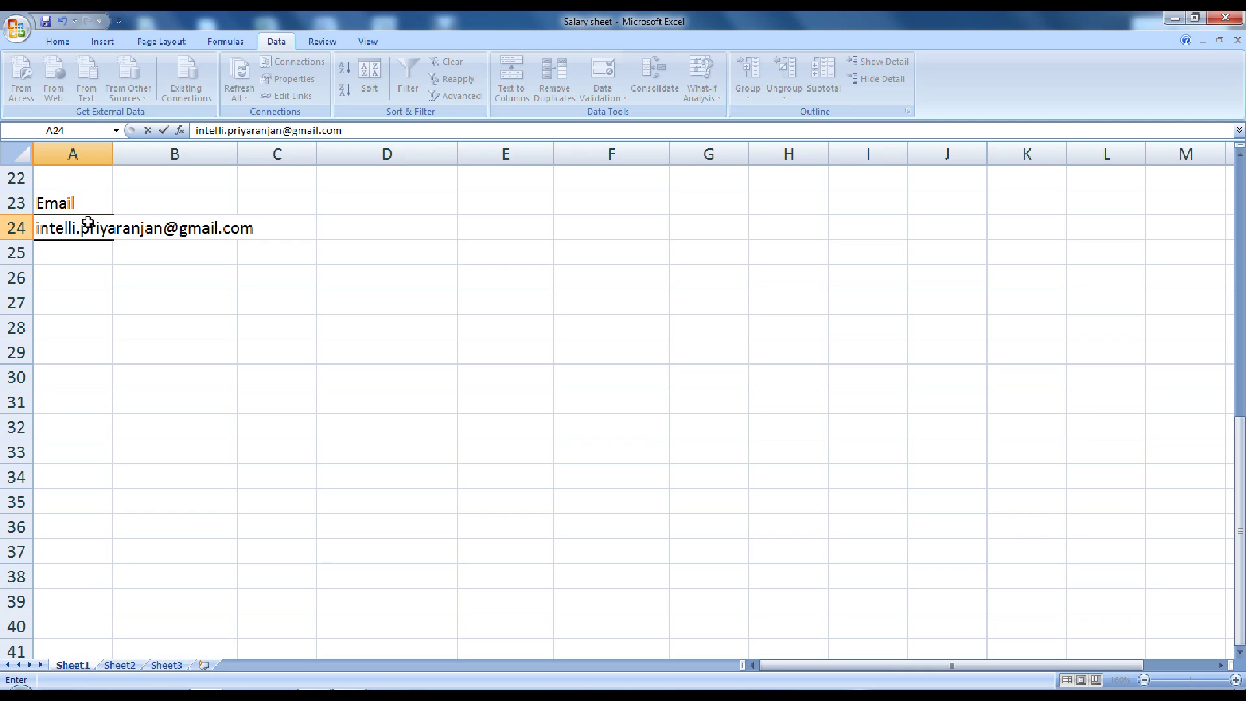
{"action": "key", "text": "Return"}
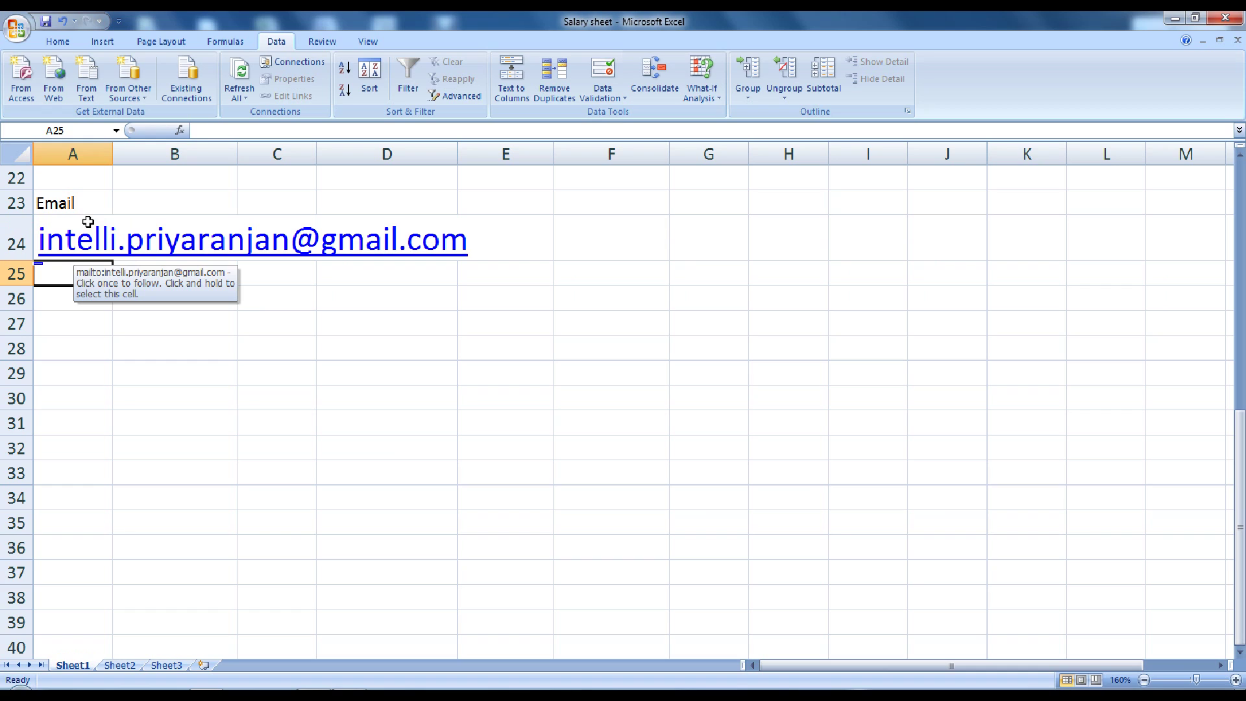
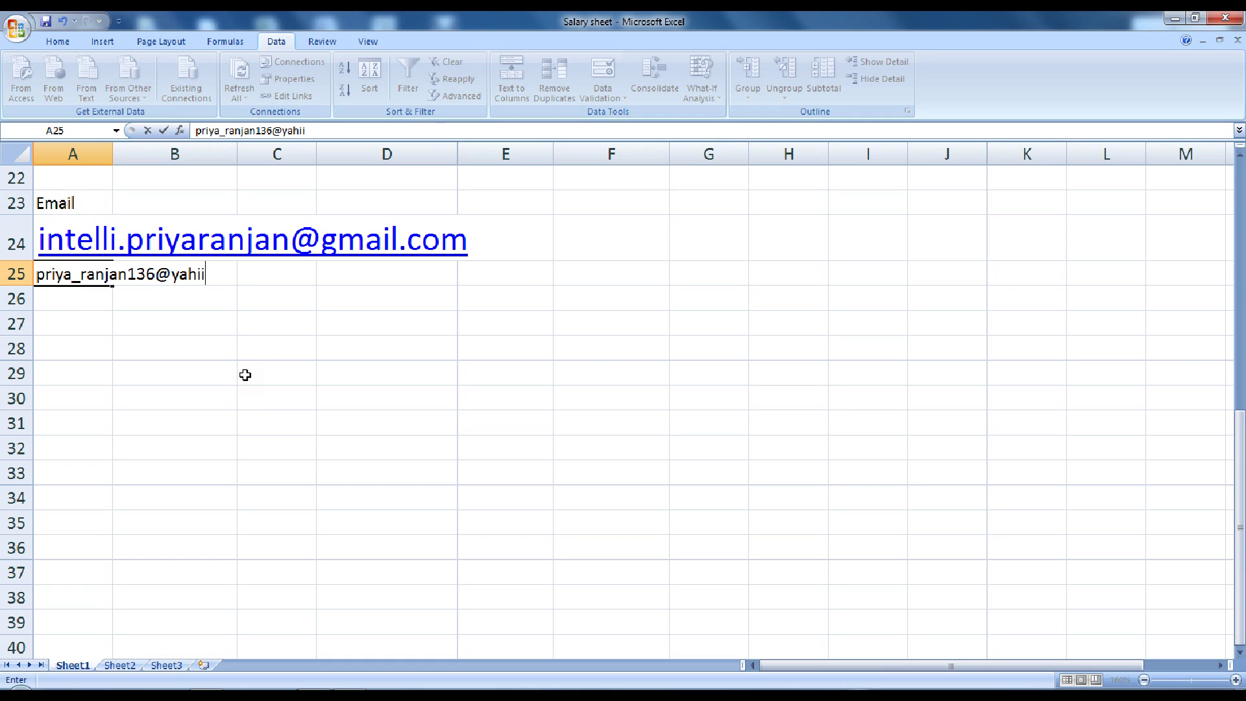
Add three more addresses in A25:A27, with A26 repeating the A24 address
{"action": "key", "text": "Return"}
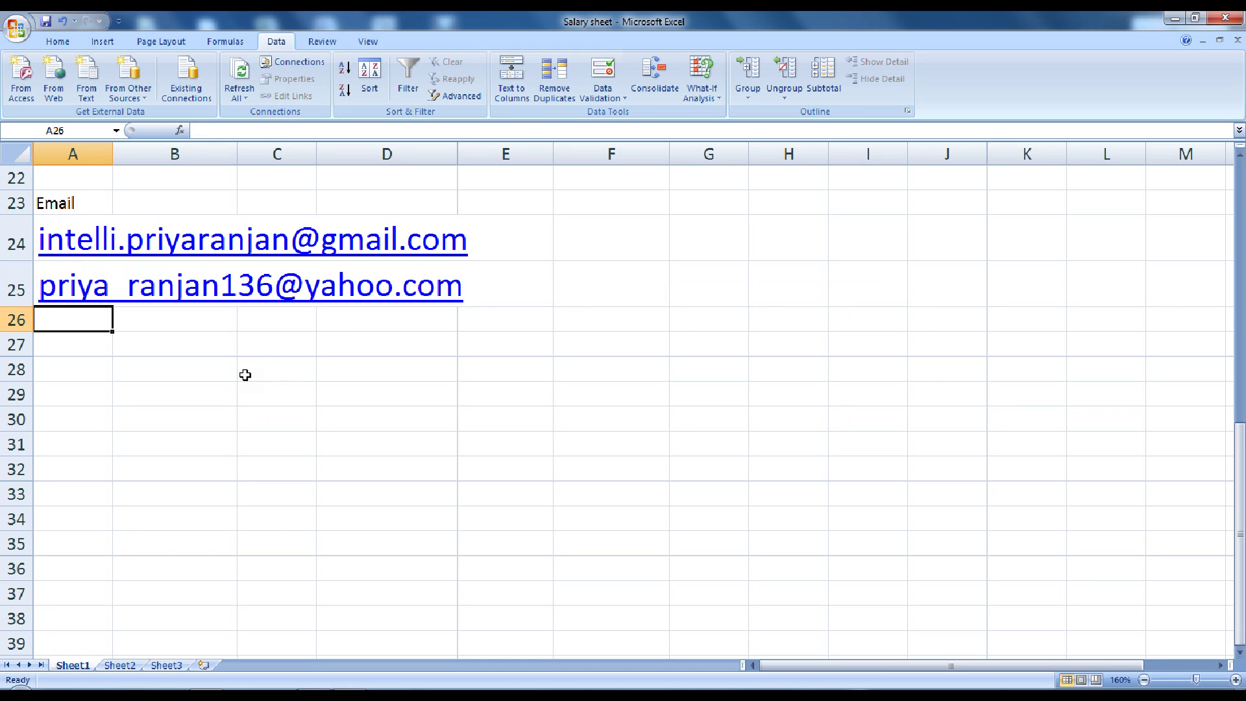
{"action": "key", "text": "Return"}
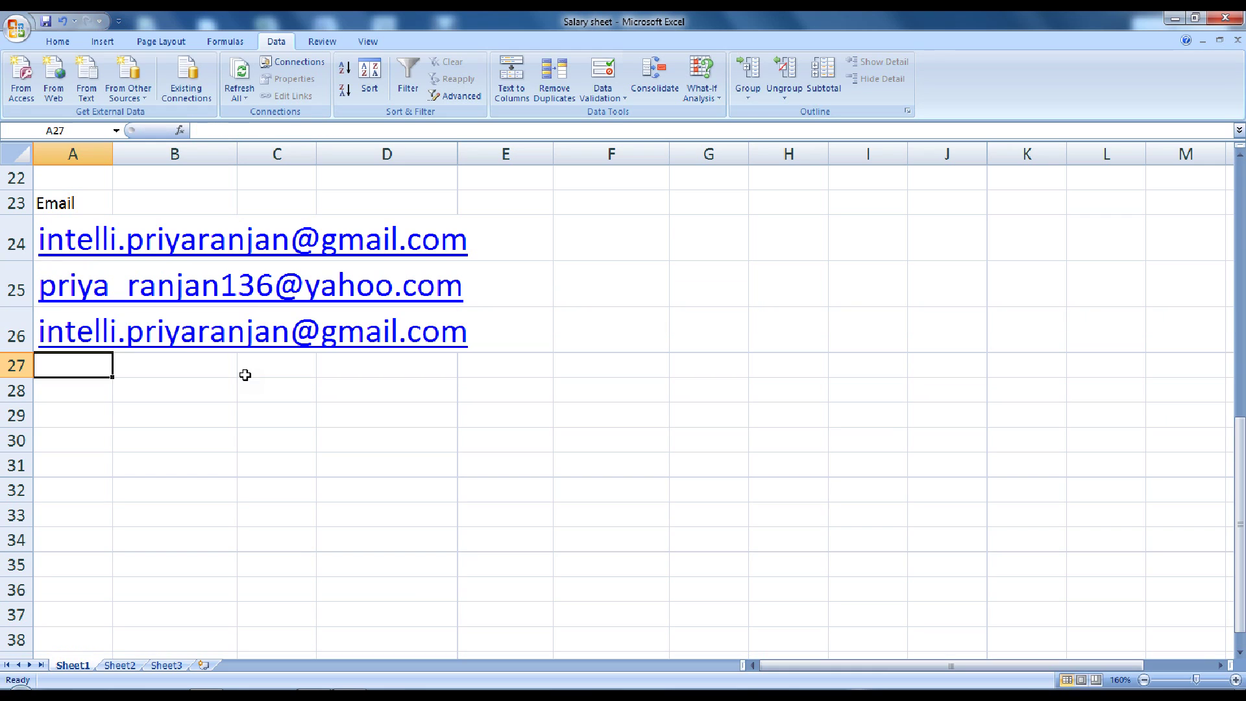
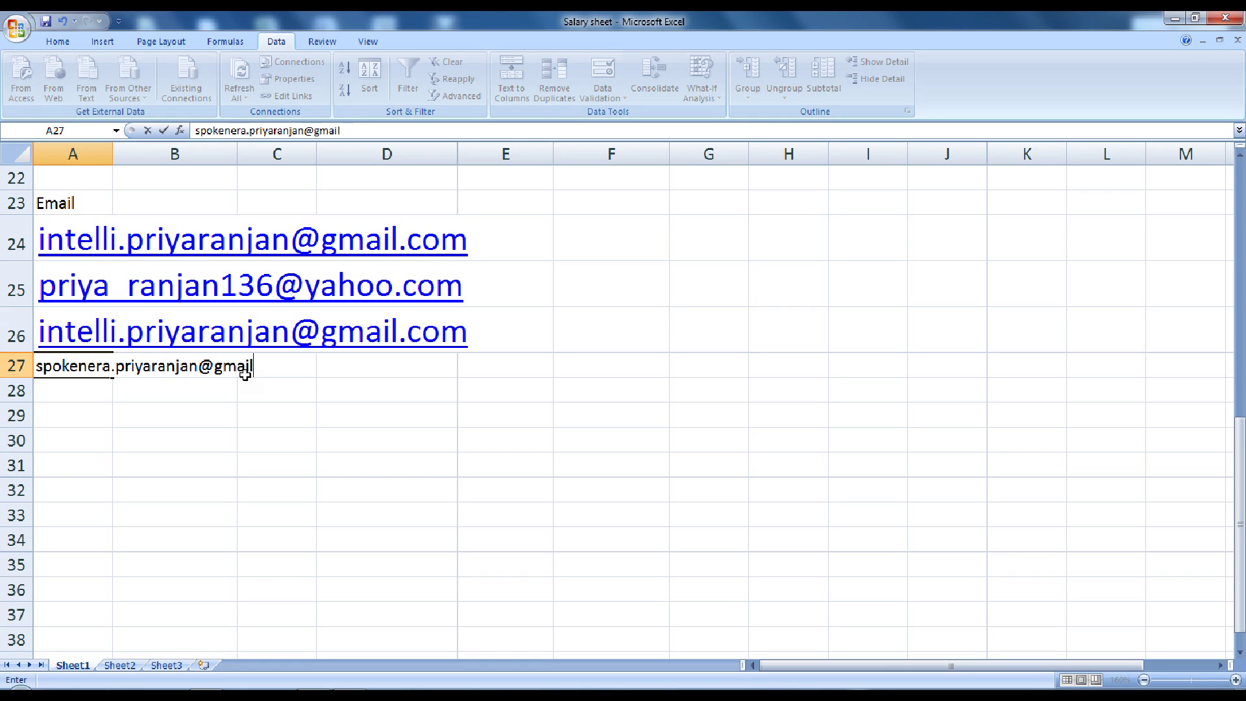
{"action": "key", "text": "Return"}
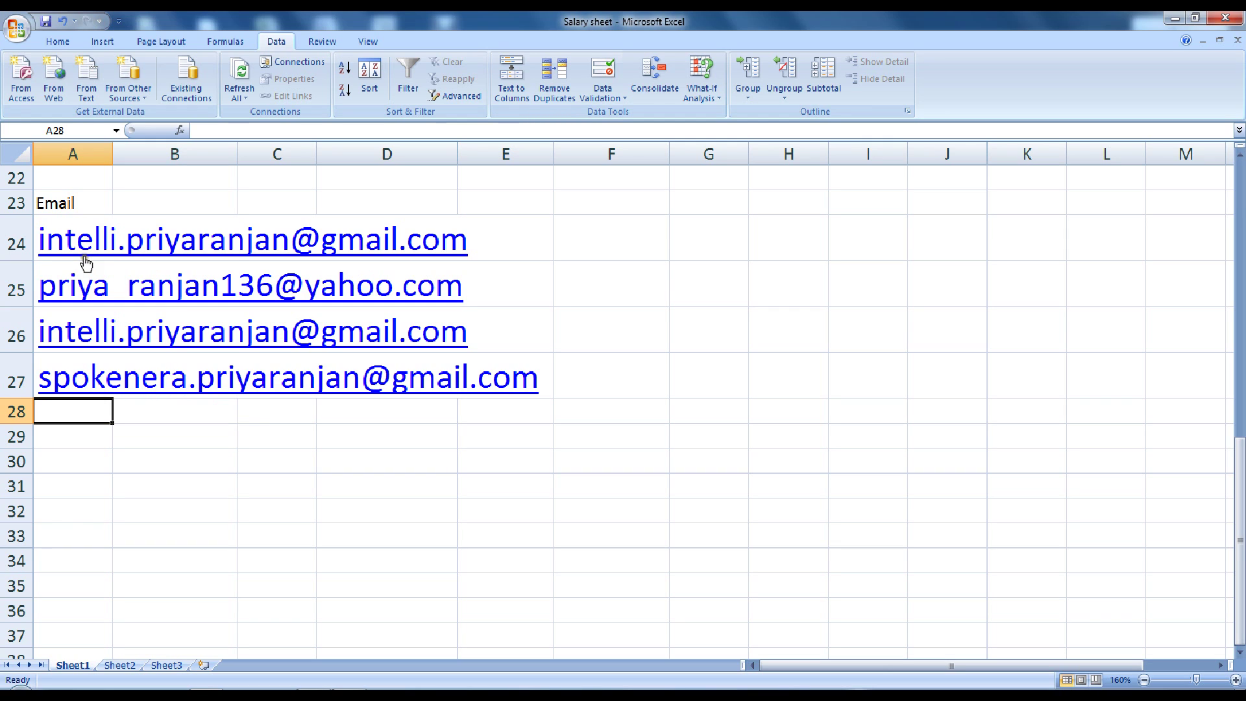
Make the Email heading in A23 bold at 18-point size
{"action": "left_click", "coordinate": [89, 199]}
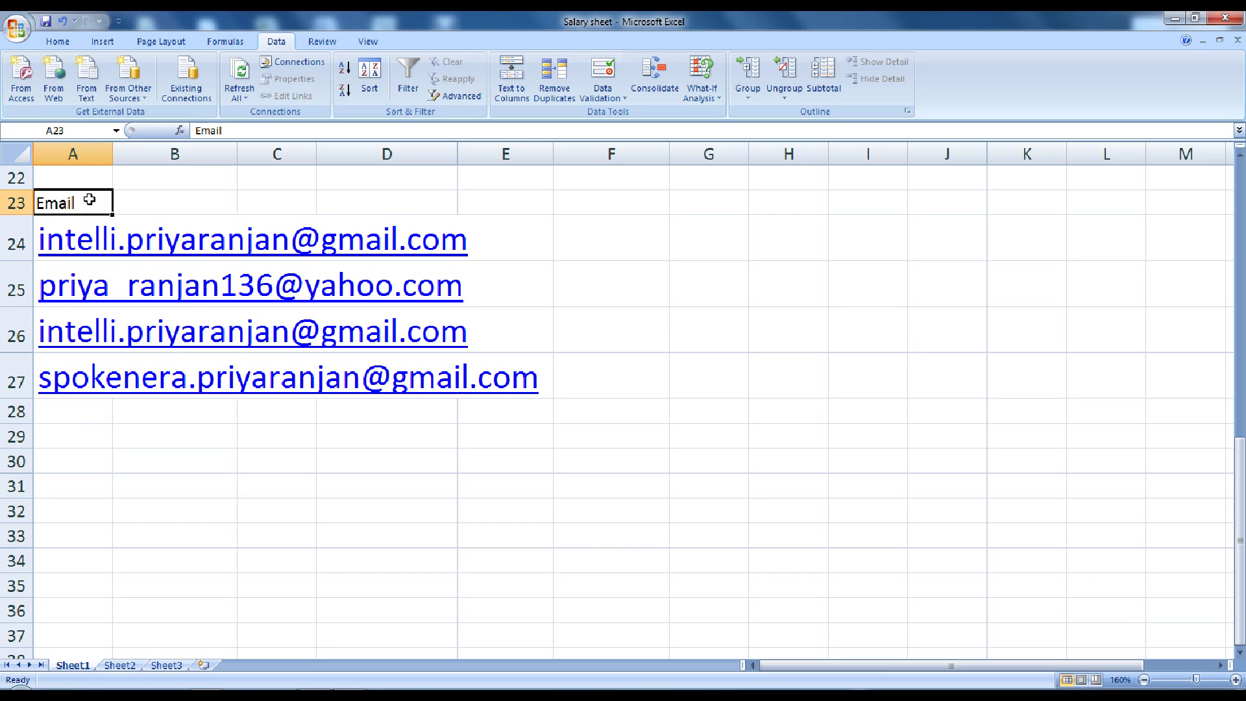
{"action": "left_click", "coordinate": [58, 40]}
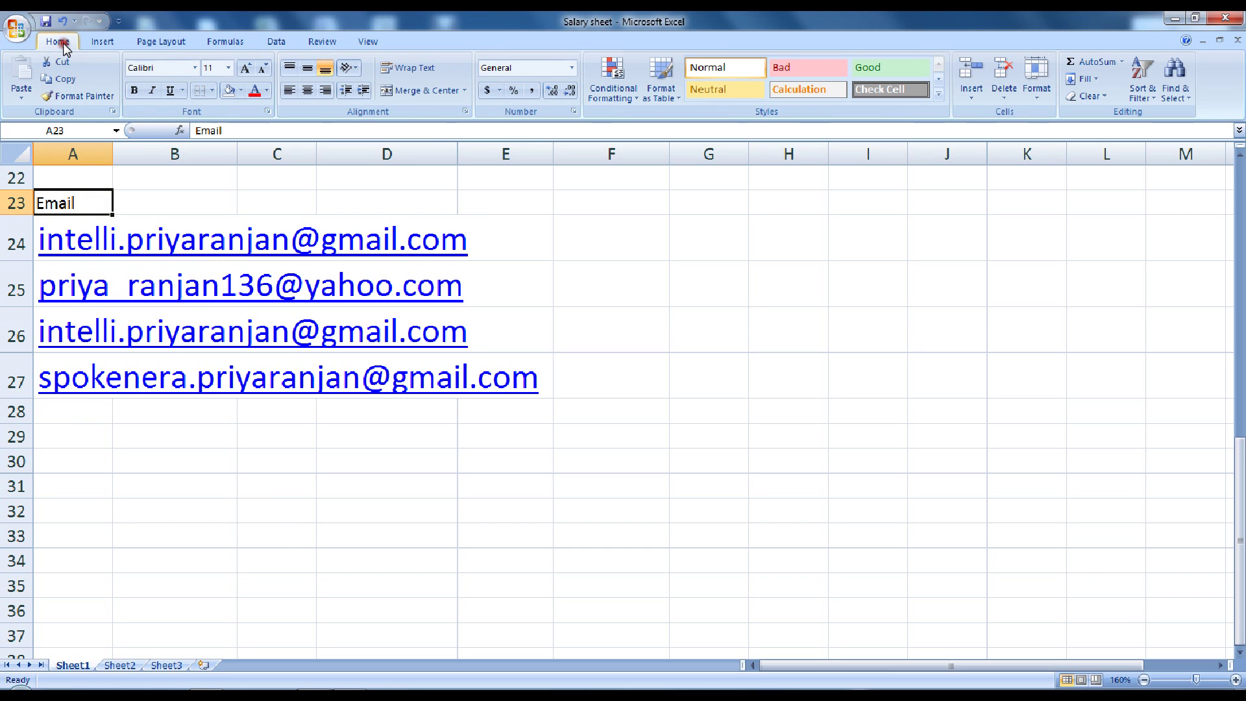
{"action": "left_click", "coordinate": [246, 69]}
{"action": "left_click", "coordinate": [246, 69]}
{"action": "left_click", "coordinate": [246, 69]}
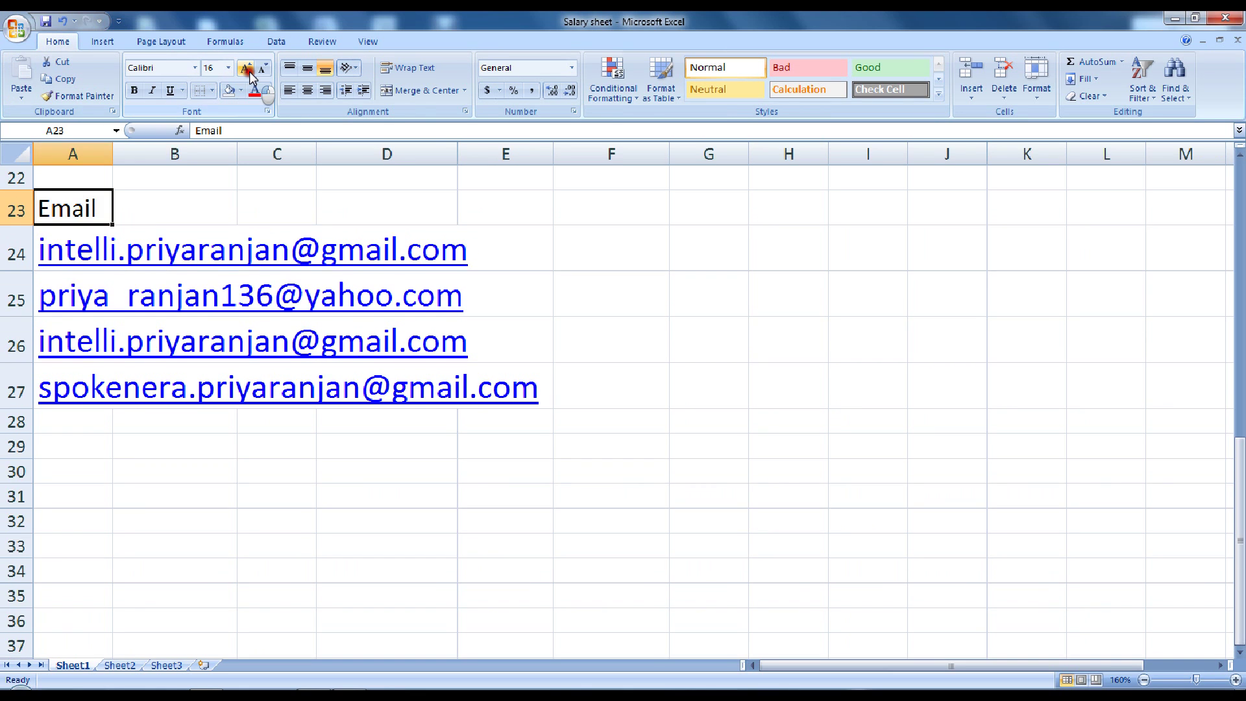
{"action": "left_click", "coordinate": [246, 69]}
{"action": "left_click", "coordinate": [133, 91]}
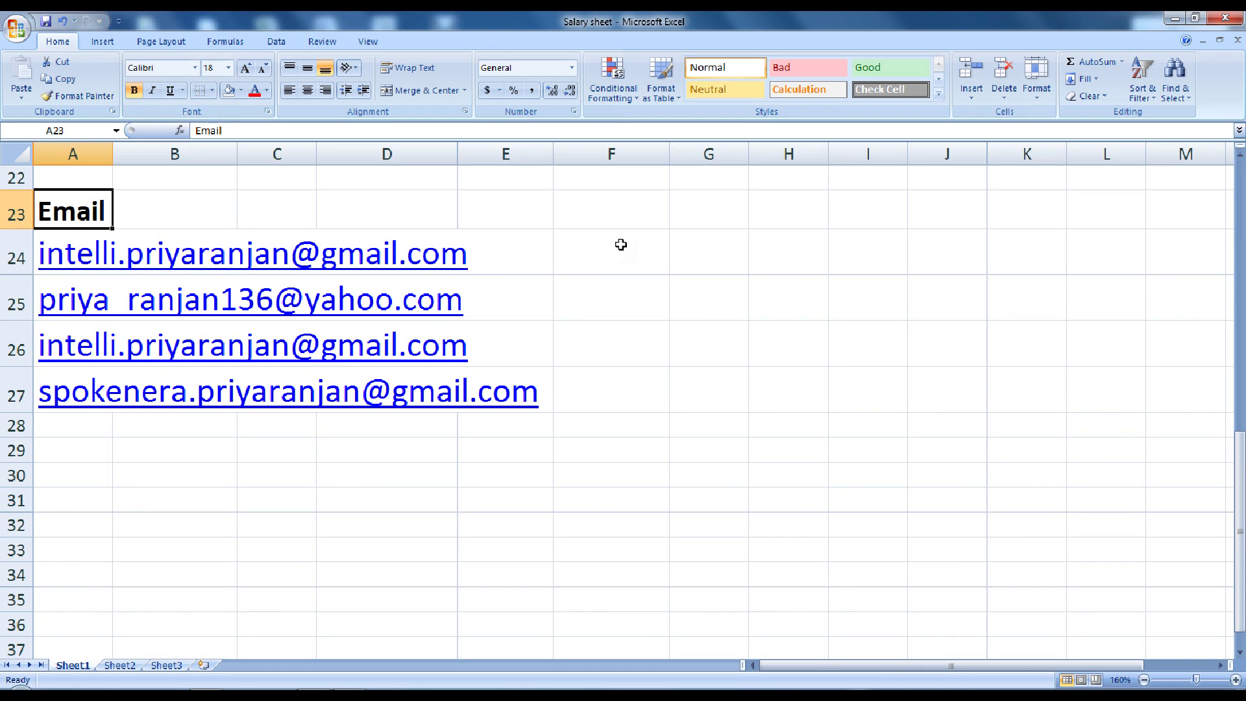
{"action": "left_click", "coordinate": [270, 44]}
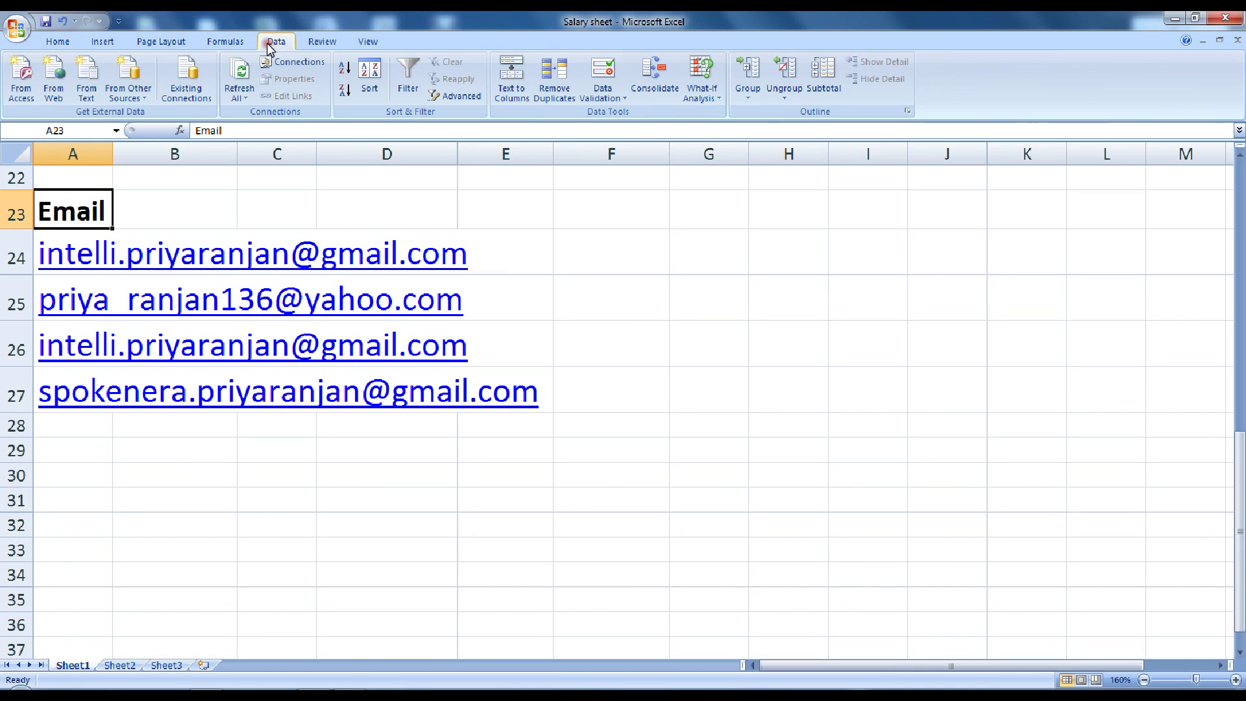
Set the Advanced Filter list range to the Email list A23:A27 and clear the criteria range
{"action": "left_click", "coordinate": [454, 97]}
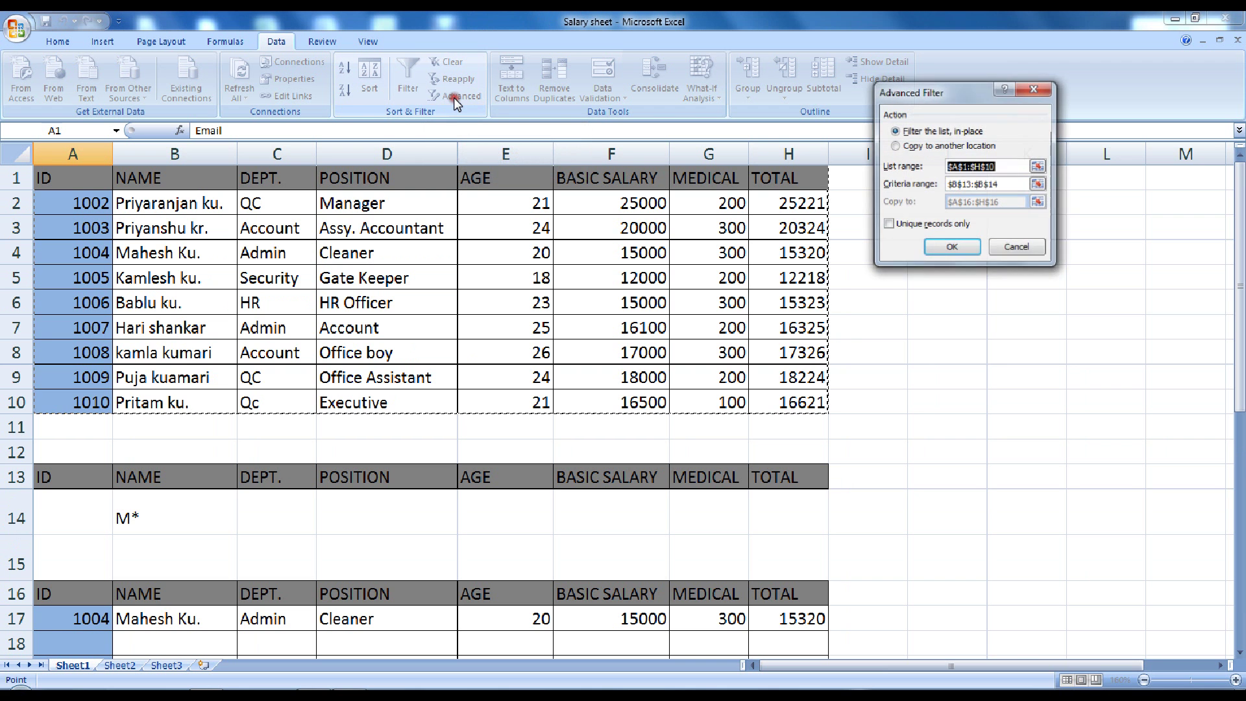
{"action": "scroll", "coordinate": [357, 462], "scroll_direction": "down", "scroll_amount": 9}
{"action": "scroll", "coordinate": [358, 463], "scroll_direction": "up", "scroll_amount": 2}
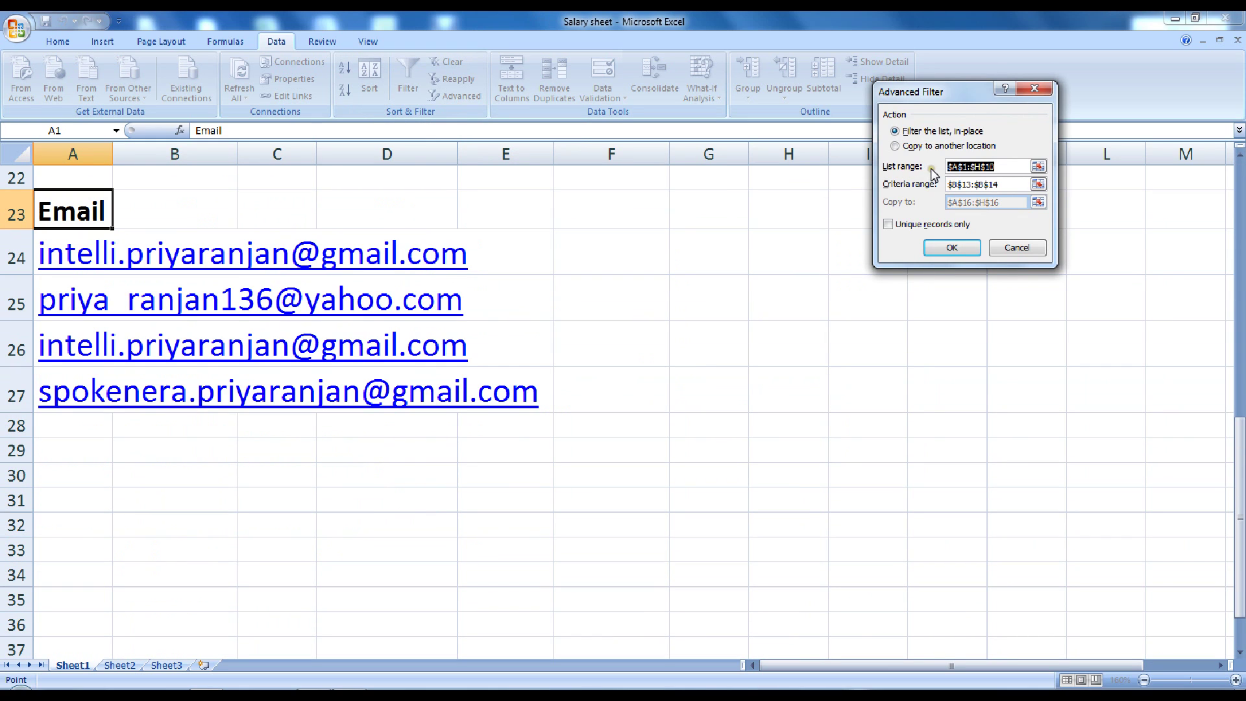
{"action": "left_click_drag", "start_coordinate": [71, 215], "coordinate": [58, 388]}
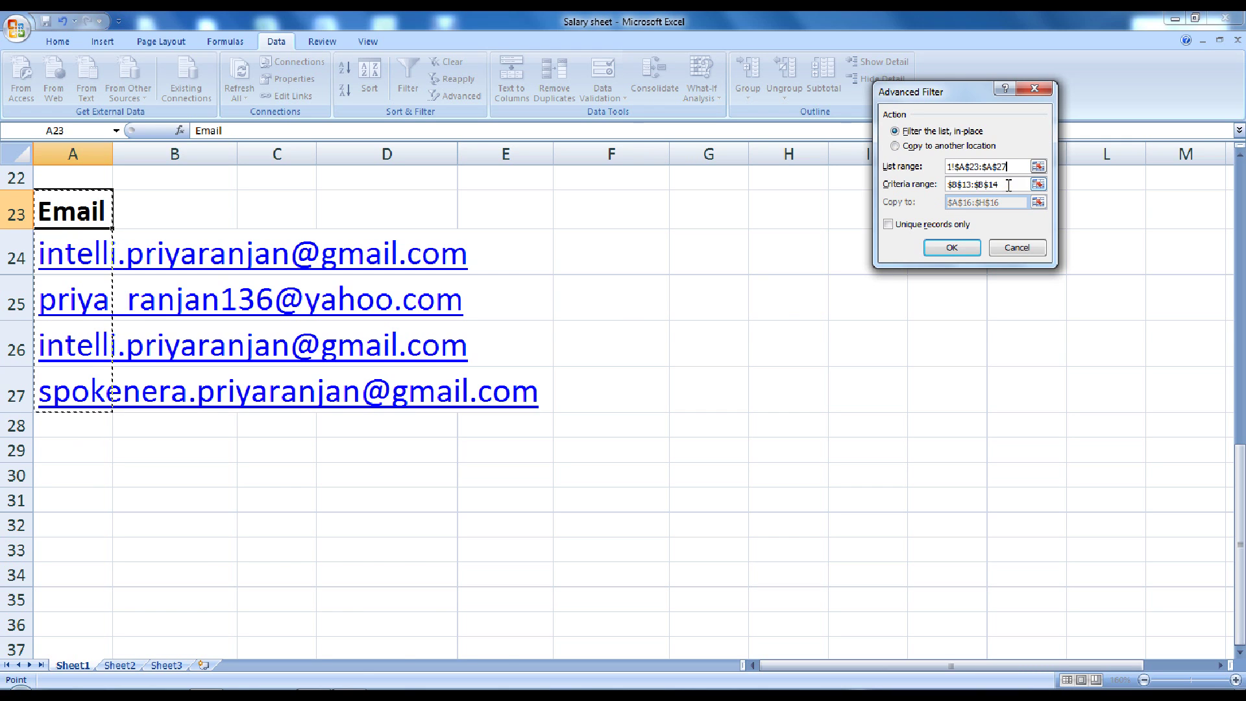
{"action": "left_click_drag", "start_coordinate": [1008, 185], "coordinate": [946, 187]}
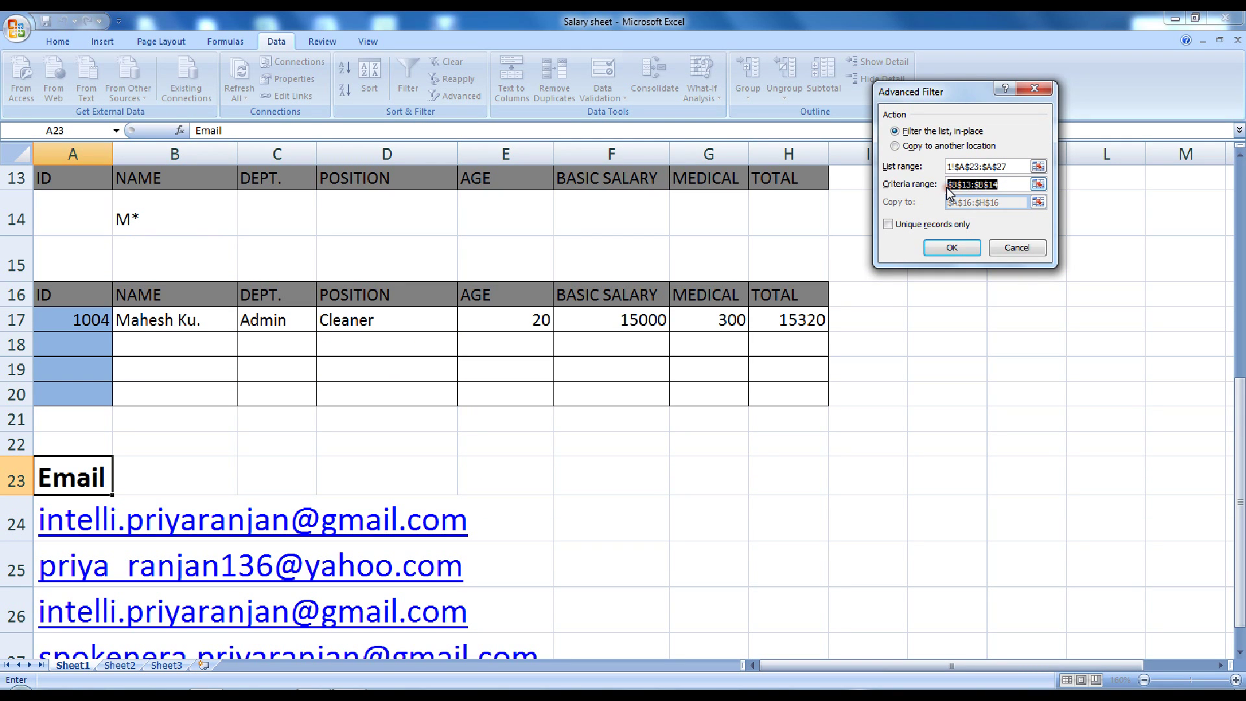
{"action": "key", "text": "BackSpace"}
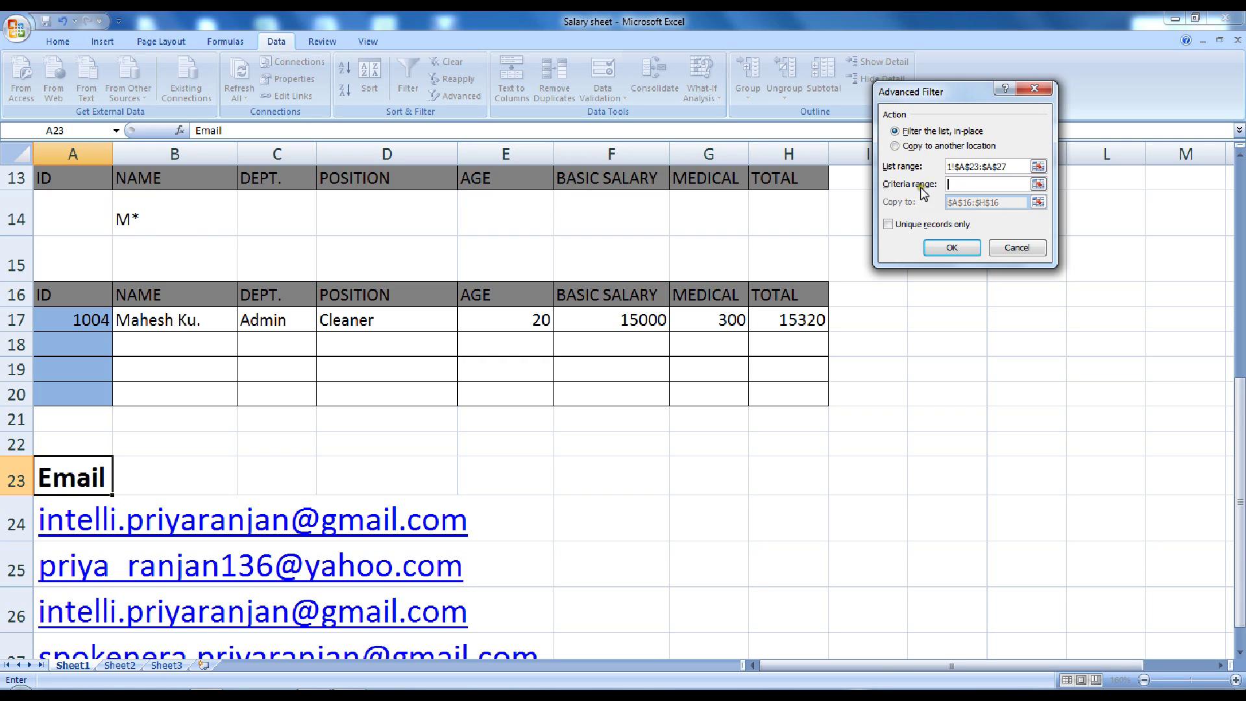
Copy unique records only to G23, giving three distinct addresses
{"action": "left_click", "coordinate": [896, 146]}
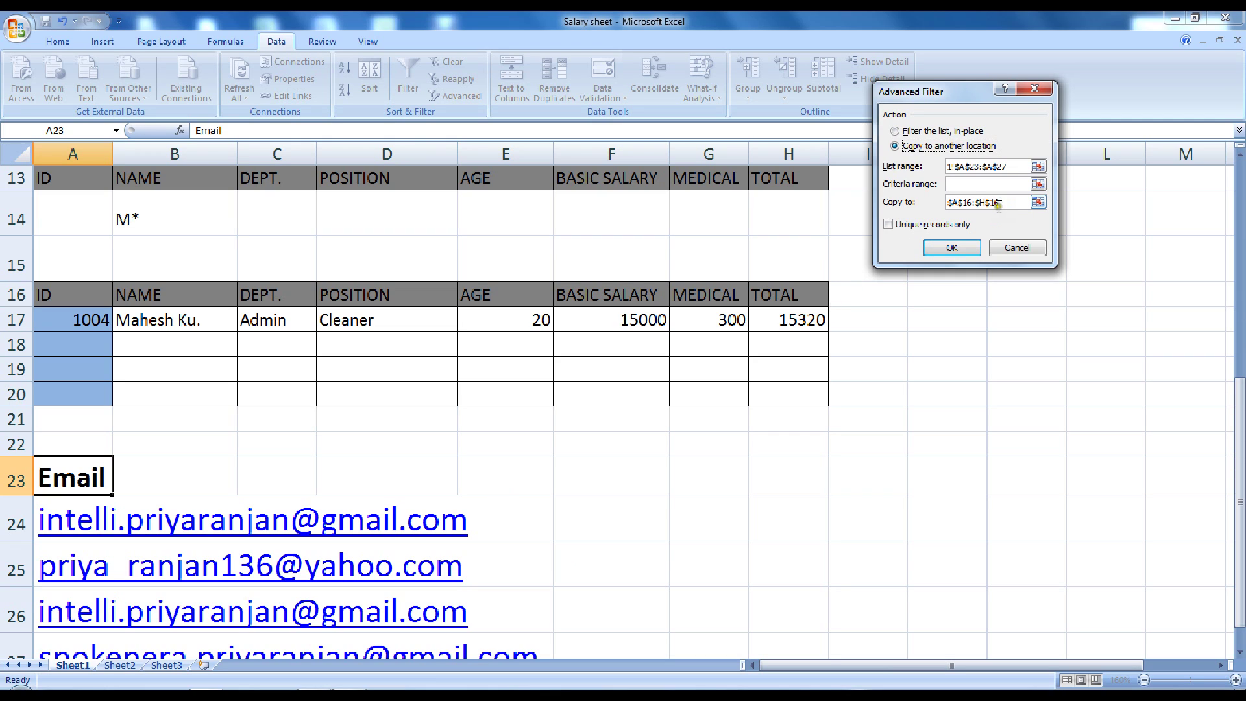
{"action": "left_click_drag", "start_coordinate": [1009, 203], "coordinate": [945, 201]}
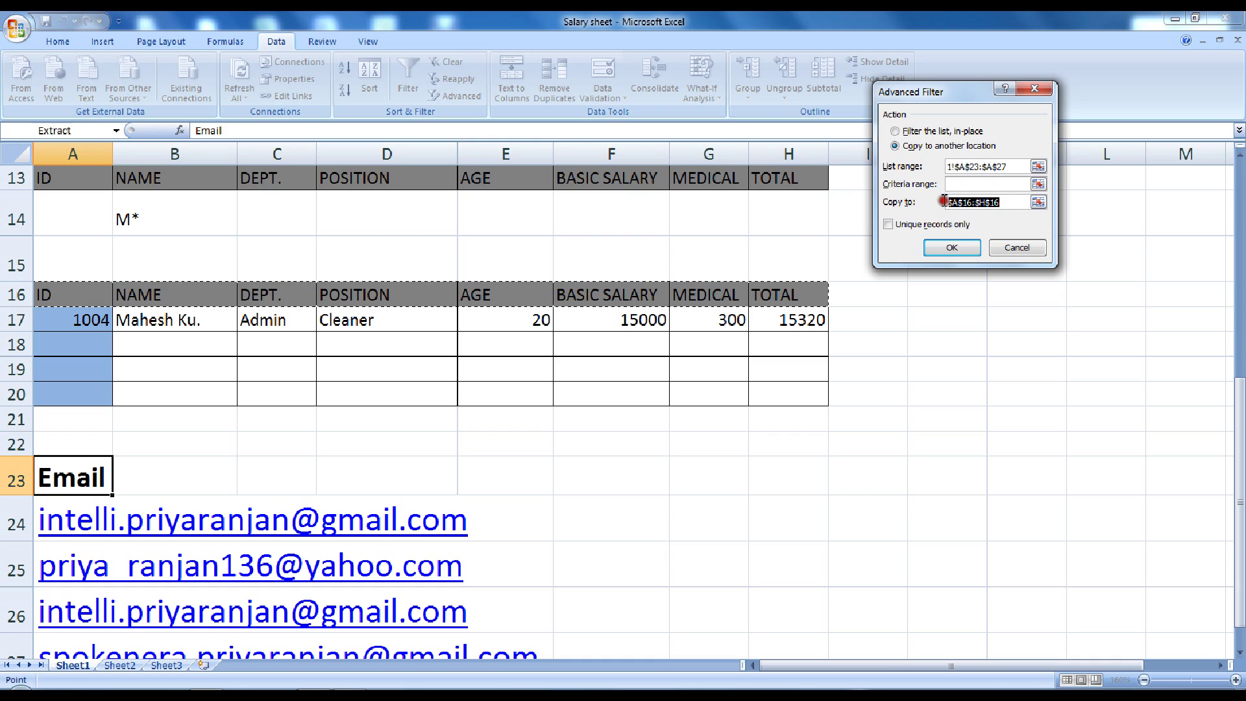
{"action": "key", "text": "BackSpace"}
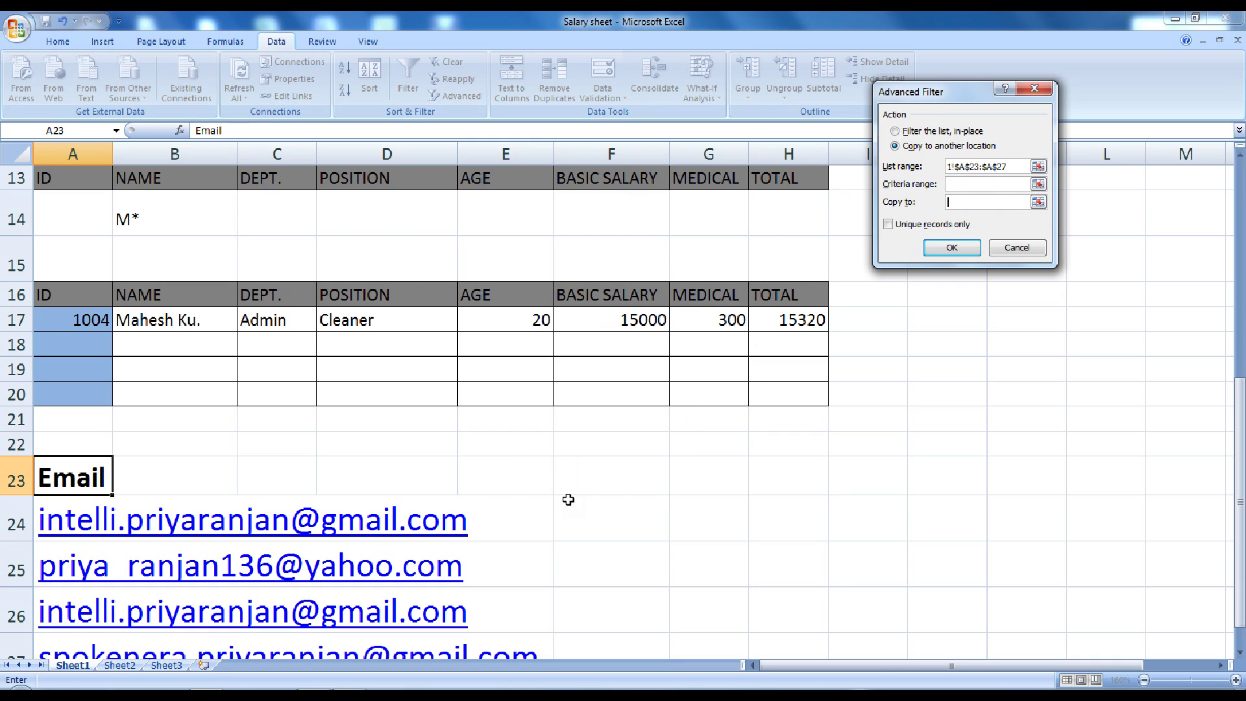
{"action": "left_click", "coordinate": [677, 475]}
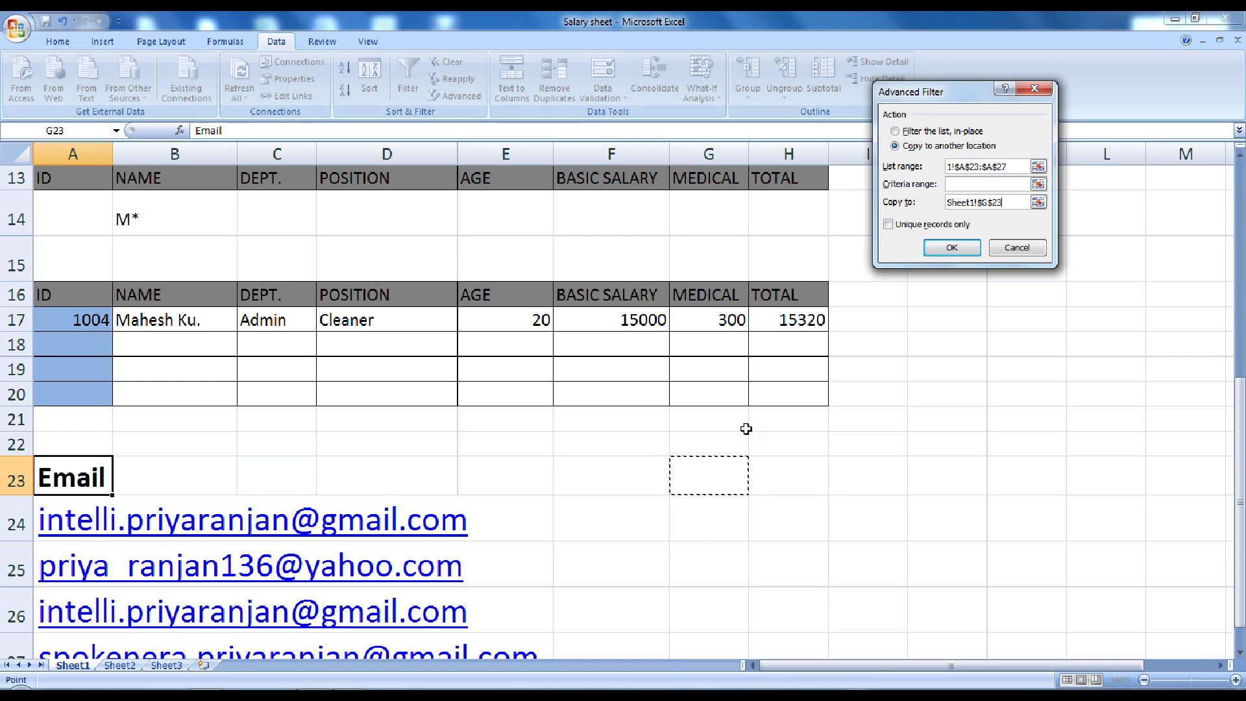
{"action": "left_click", "coordinate": [889, 225]}
{"action": "left_click", "coordinate": [946, 247]}
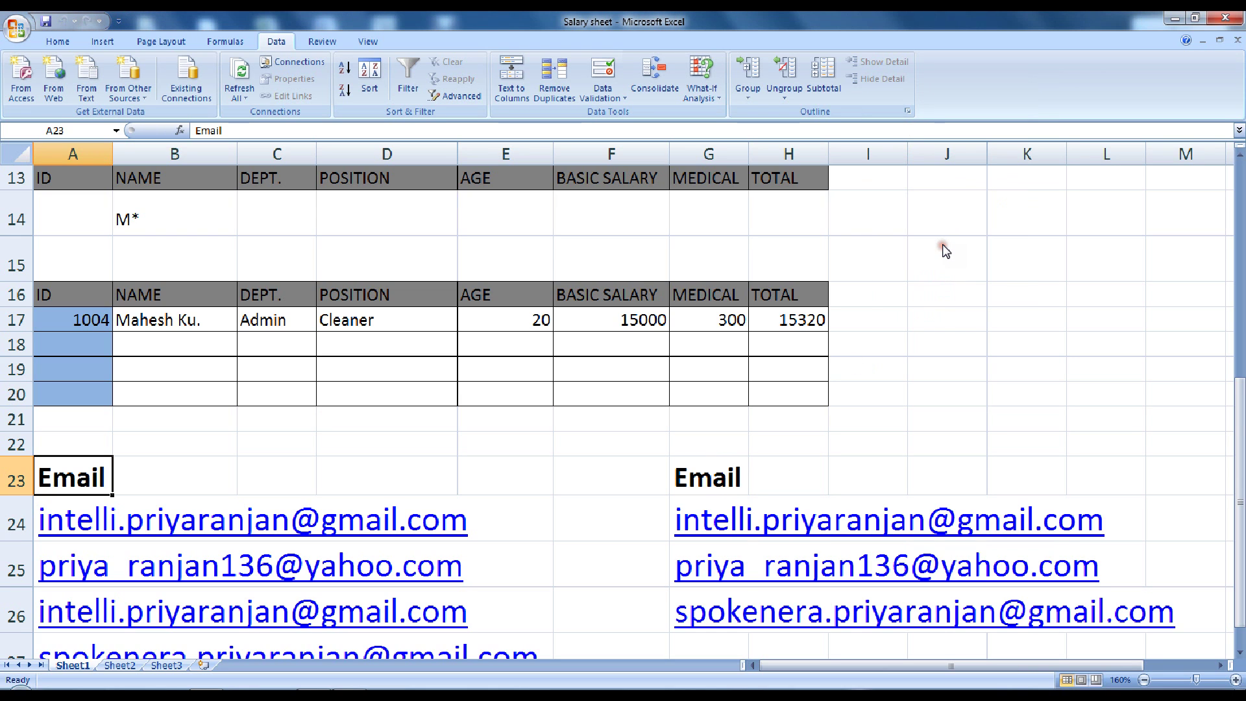
{"action": "scroll", "coordinate": [793, 526], "scroll_direction": "down", "scroll_amount": 2}
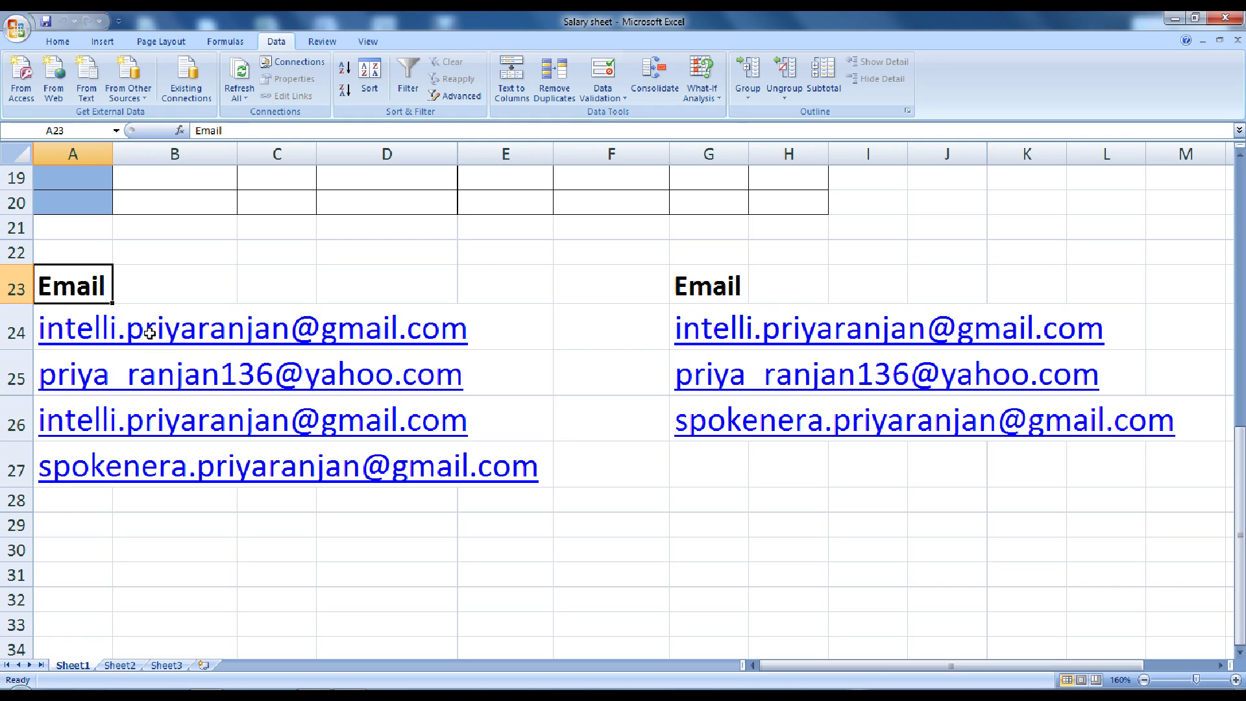
Use Remove Duplicates on the Email column to drop the repeated address in column A
{"action": "left_click", "coordinate": [551, 80]}
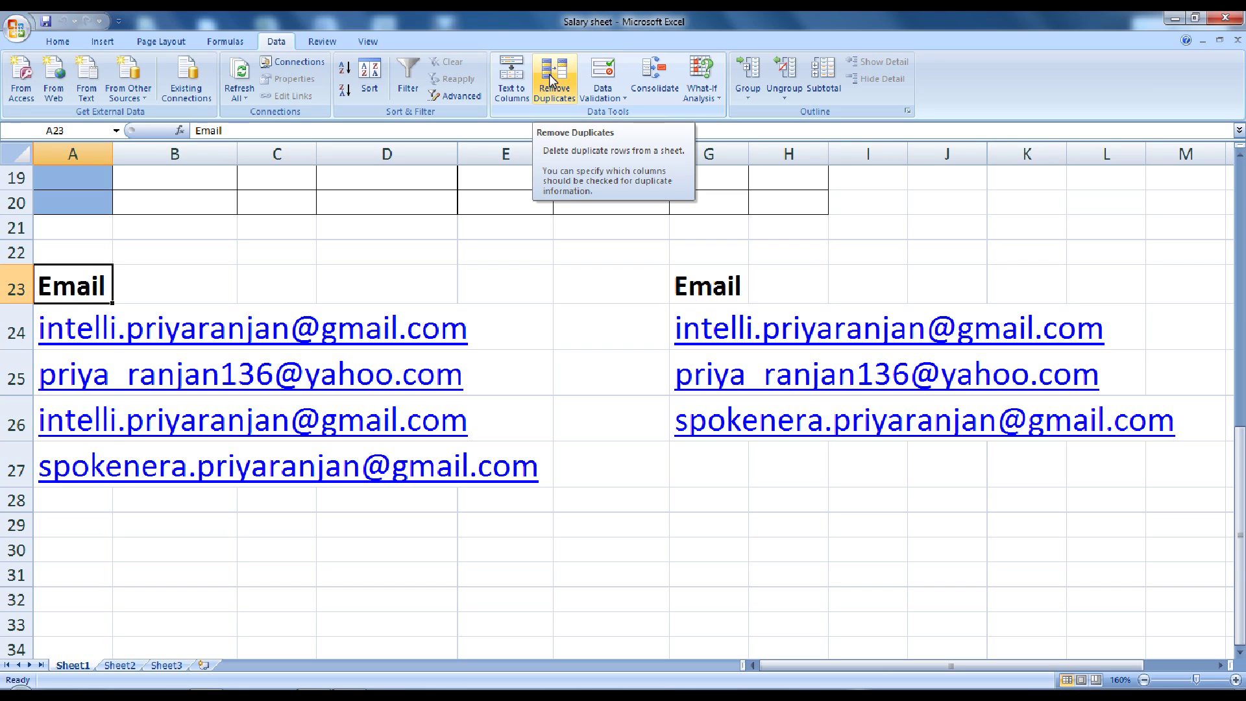
{"action": "left_click", "coordinate": [551, 80]}
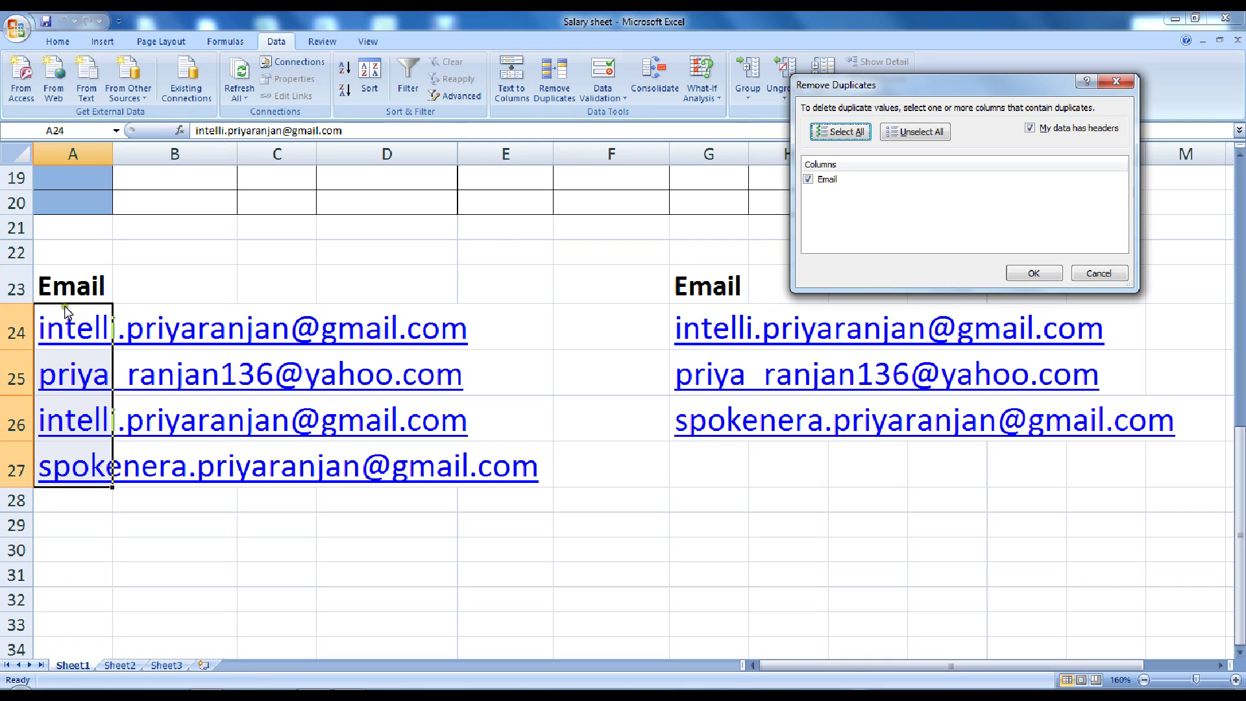
{"action": "left_click", "coordinate": [1026, 275]}
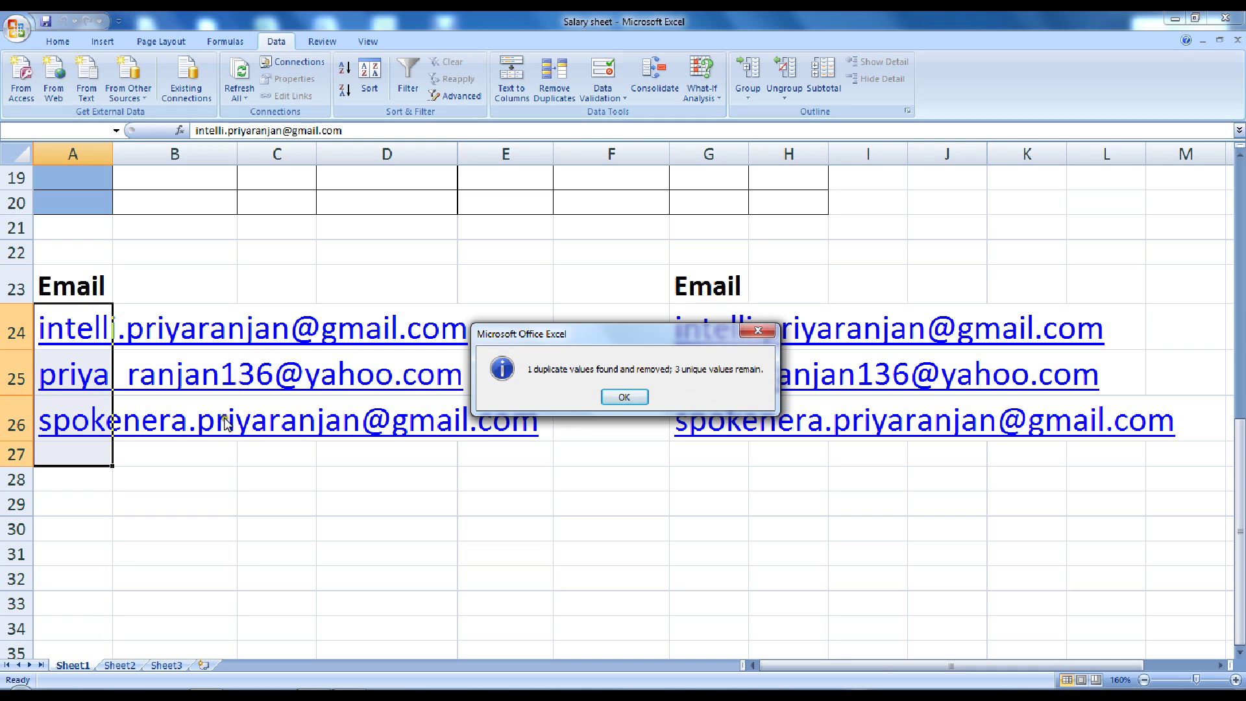
{"action": "left_click", "coordinate": [624, 397]}
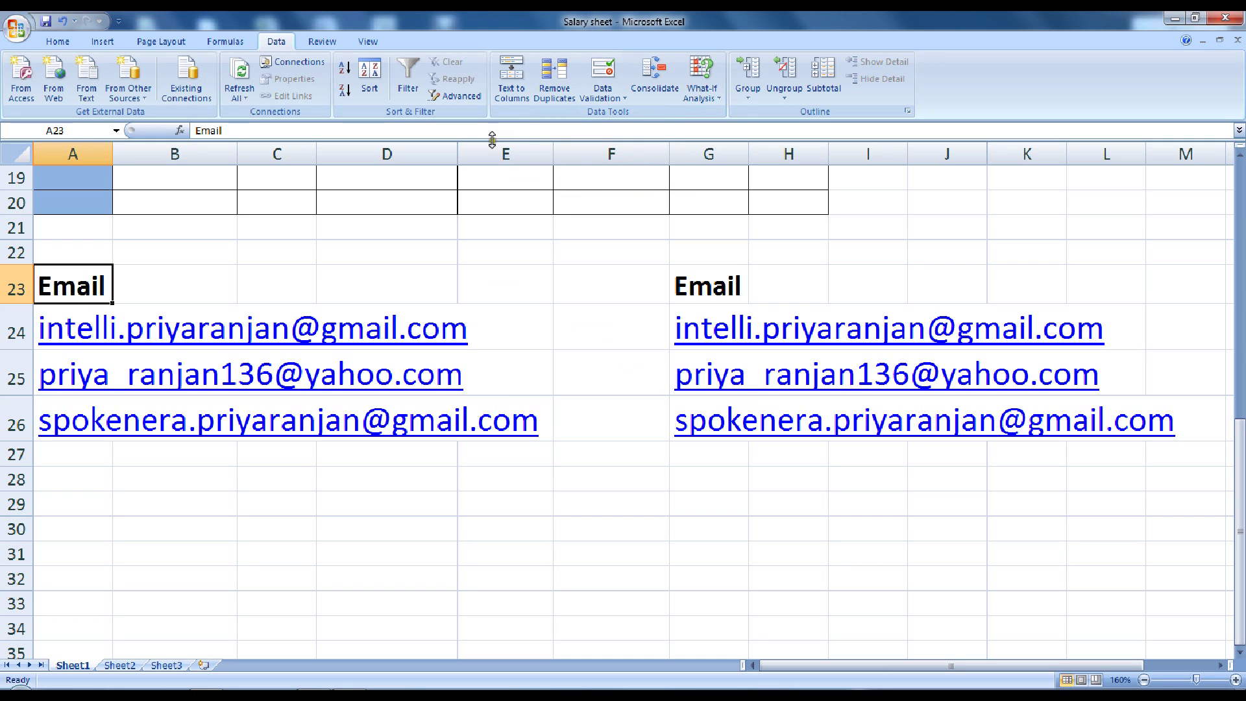
{"action": "left_click", "coordinate": [468, 100]}
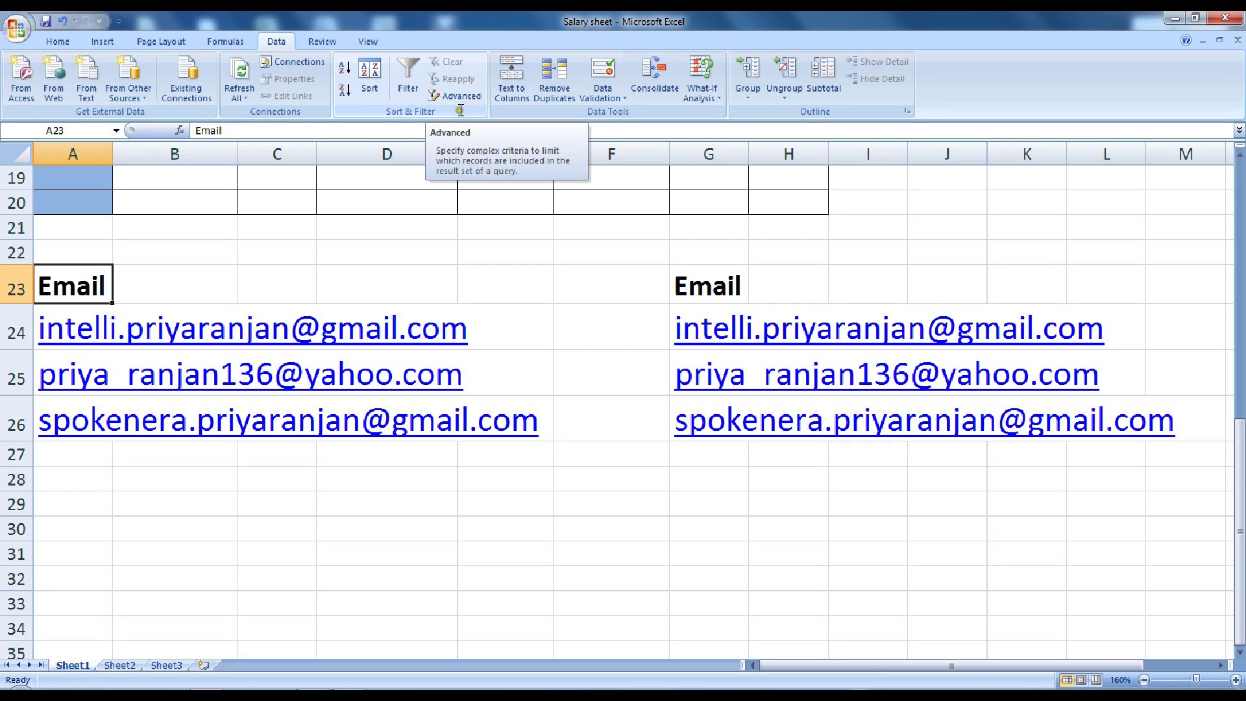